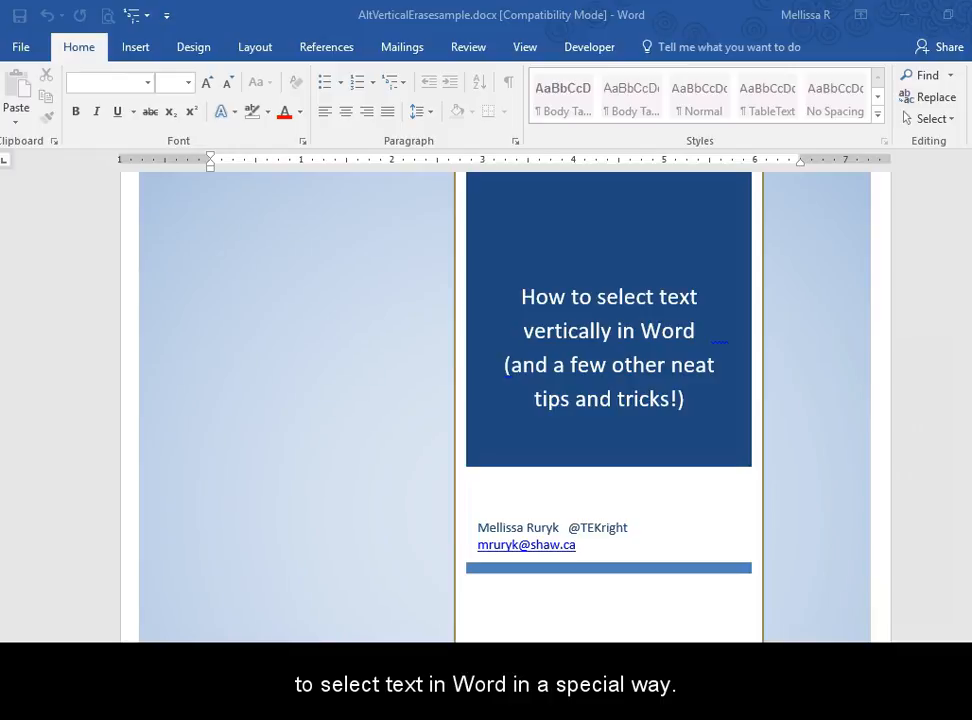
Step: Select a horizontal band of text across the 4.2.1 and 4.2.1.1 entries of the pasted contents list
{"action": "scroll", "coordinate": [6, 629], "scroll_direction": "down", "scroll_amount": 10}
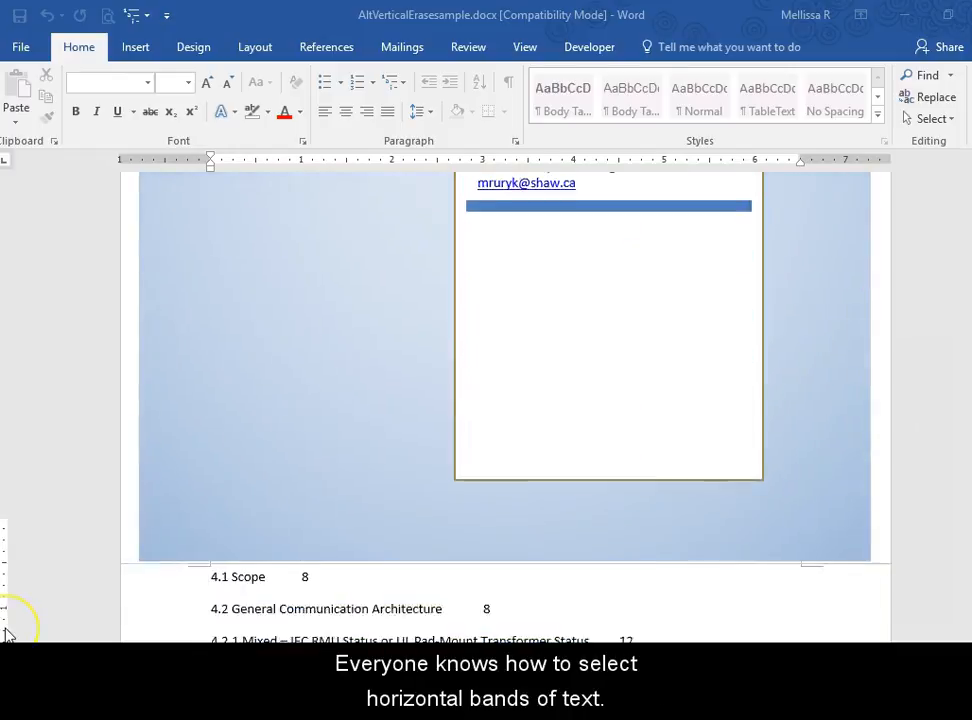
{"action": "scroll", "coordinate": [6, 633], "scroll_direction": "down", "scroll_amount": 2}
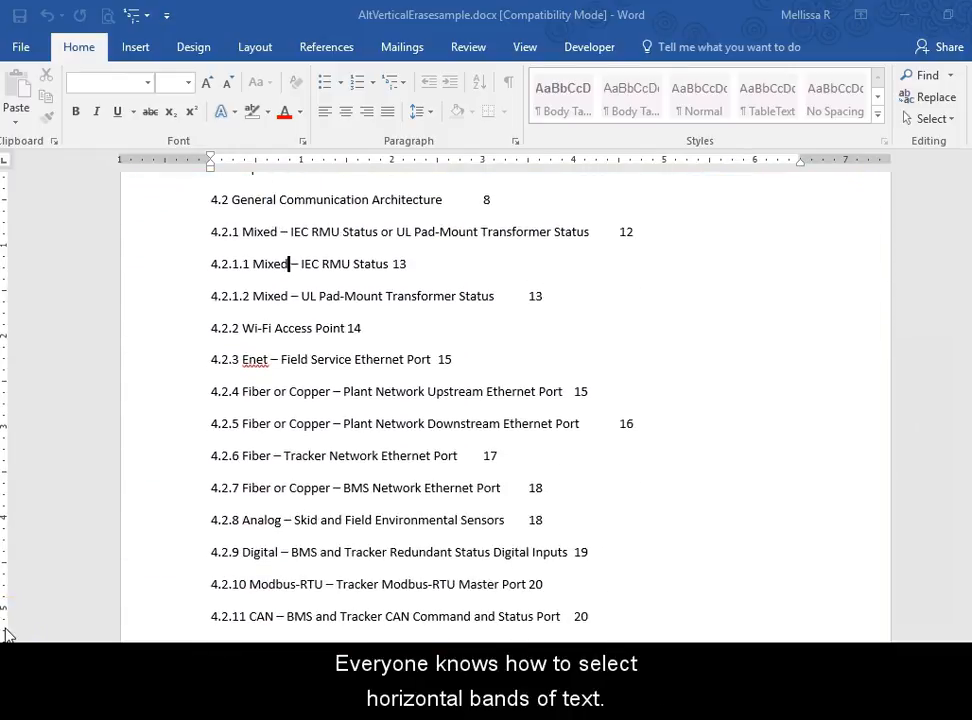
{"action": "left_click", "coordinate": [232, 268]}
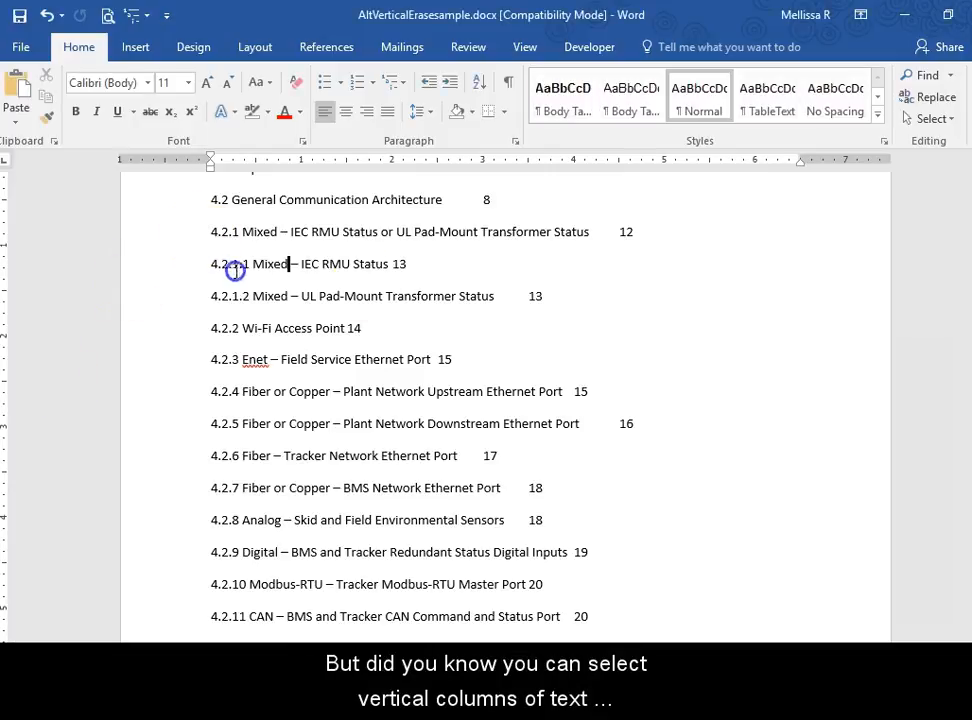
{"action": "left_click_drag", "start_coordinate": [205, 232], "coordinate": [510, 264]}
Step: Select a vertical block over the leading numbers from 4.2.1.1 down to 4.2.9, and clear the selection
{"action": "left_click", "coordinate": [262, 568]}
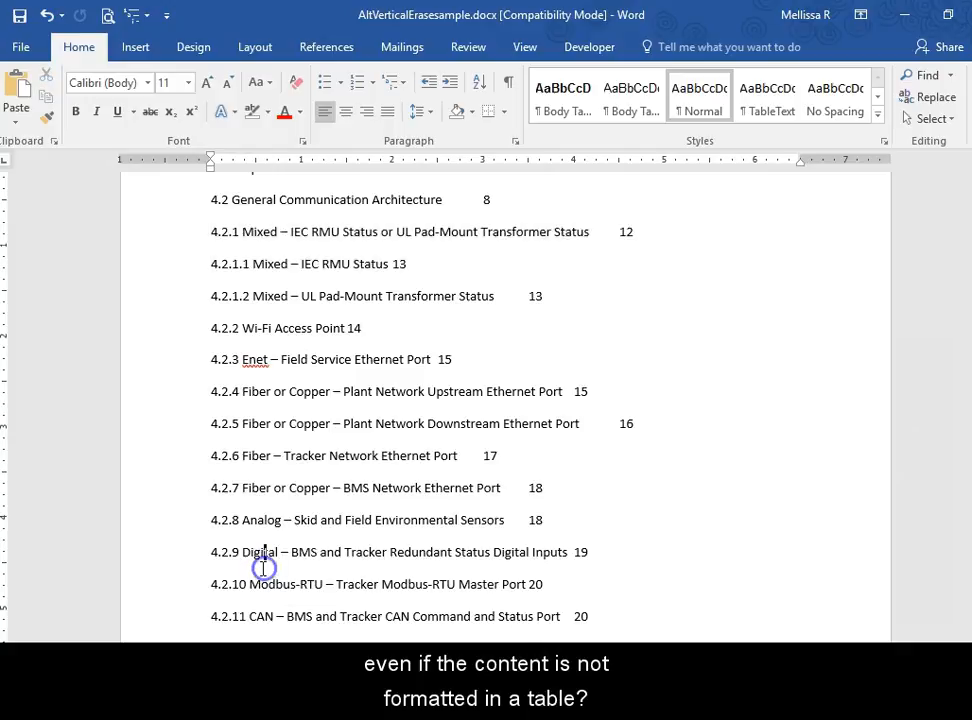
{"action": "left_click_drag", "start_coordinate": [255, 568], "coordinate": [189, 263]}
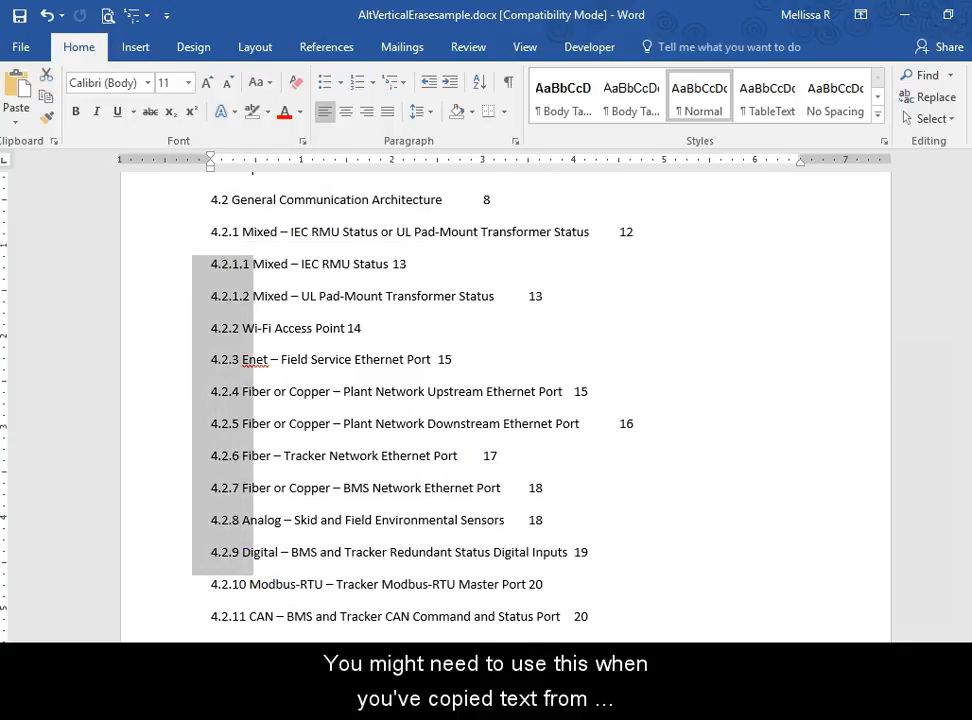
{"action": "left_click", "coordinate": [264, 404]}
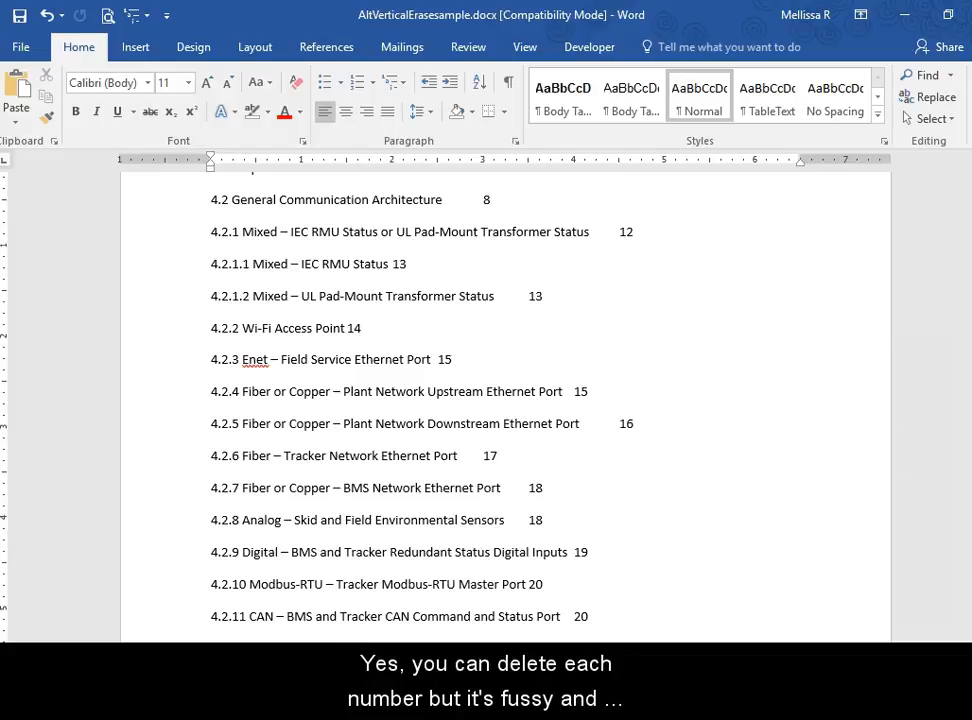
Step: Delete the leading number 4.2.1.2 piece by piece from the "Mixed – UL Pad-Mount Transformer Status" line
{"action": "left_click", "coordinate": [209, 304]}
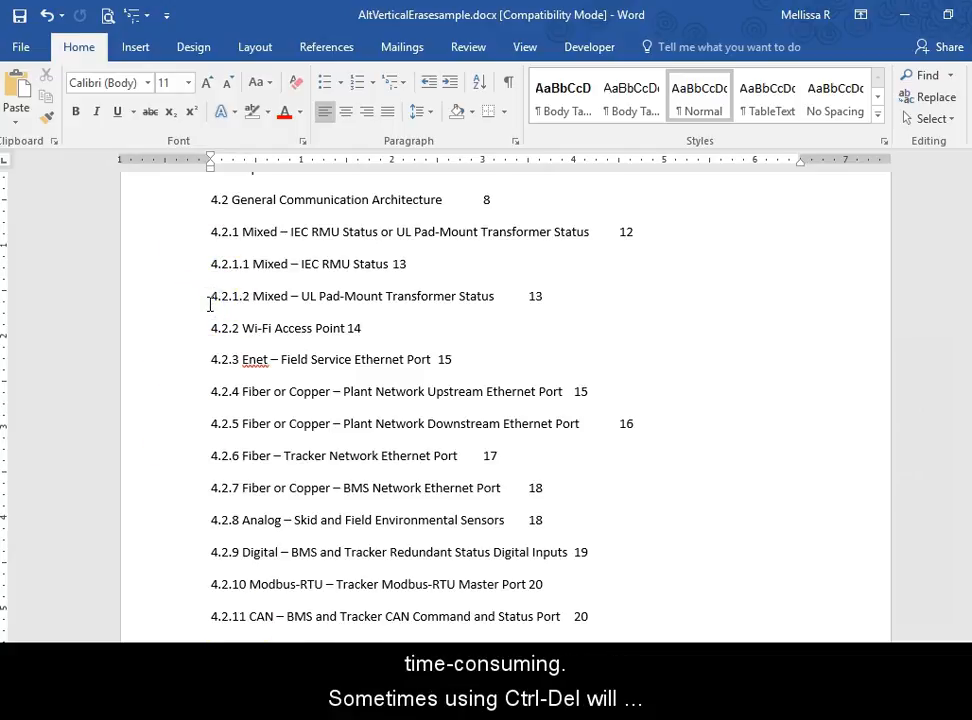
{"action": "key", "text": "ctrl+Delete"}
{"action": "key", "text": "ctrl+Delete"}
{"action": "key", "text": "ctrl+Delete"}
{"action": "key", "text": "ctrl+Delete"}
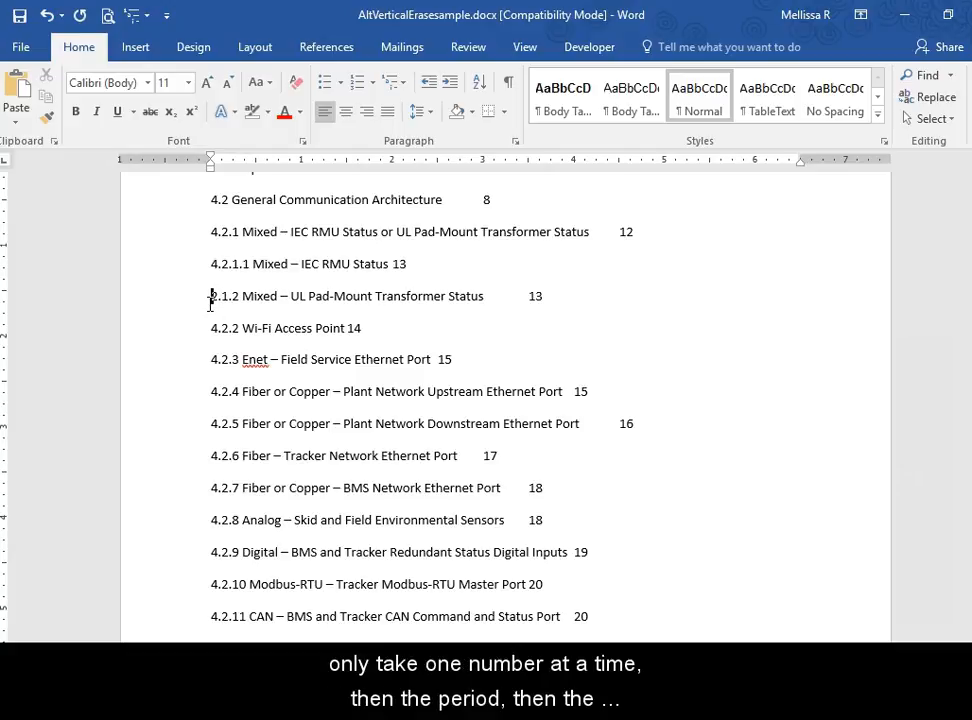
{"action": "key", "text": "ctrl+Delete"}
{"action": "key", "text": "ctrl+Delete"}
{"action": "key", "text": "ctrl+Delete"}
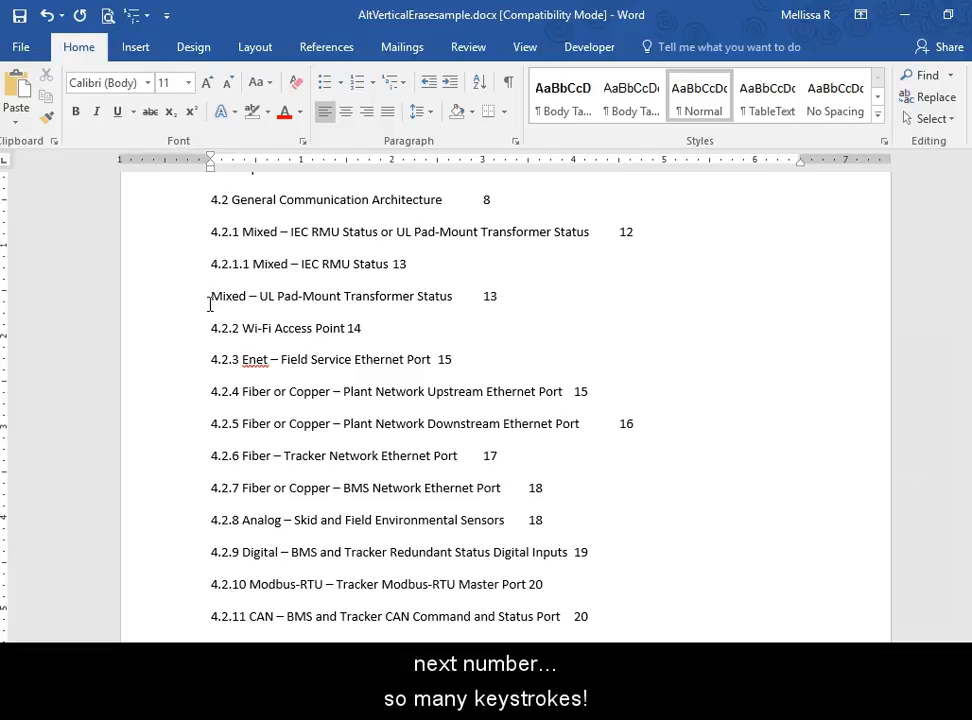
Step: Try to delete the leading number 4.2.2 backwards from in front of the "Wi-Fi Access Point" text
{"action": "key", "text": "Right"}
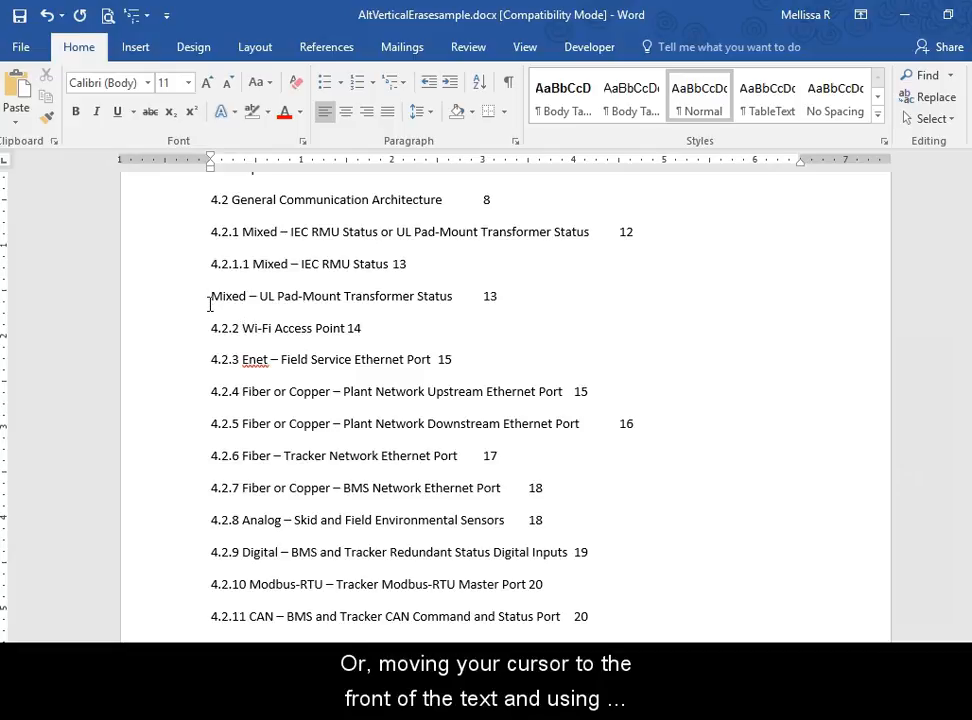
{"action": "key", "text": "ctrl+BackSpace"}
{"action": "key", "text": "ctrl+BackSpace"}
{"action": "key", "text": "ctrl+BackSpace"}
{"action": "key", "text": "ctrl+Delete"}
{"action": "key", "text": "ctrl+BackSpace"}
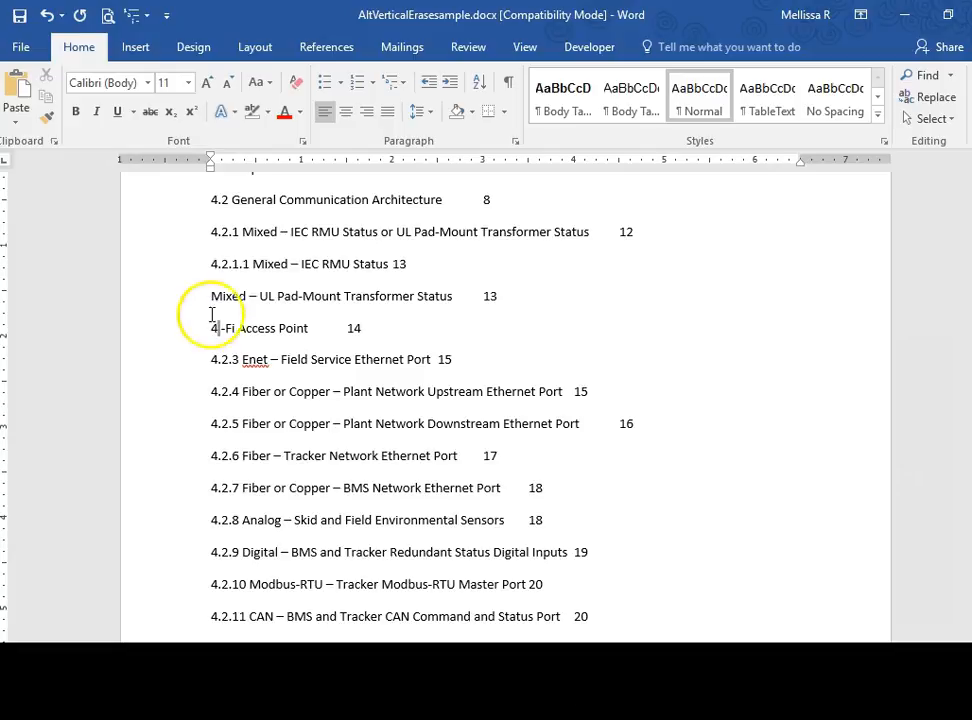
Step: Undo the number deletions in the Wi-Fi Access Point and UL Pad-Mount Transformer Status lines
{"action": "left_click", "coordinate": [213, 330]}
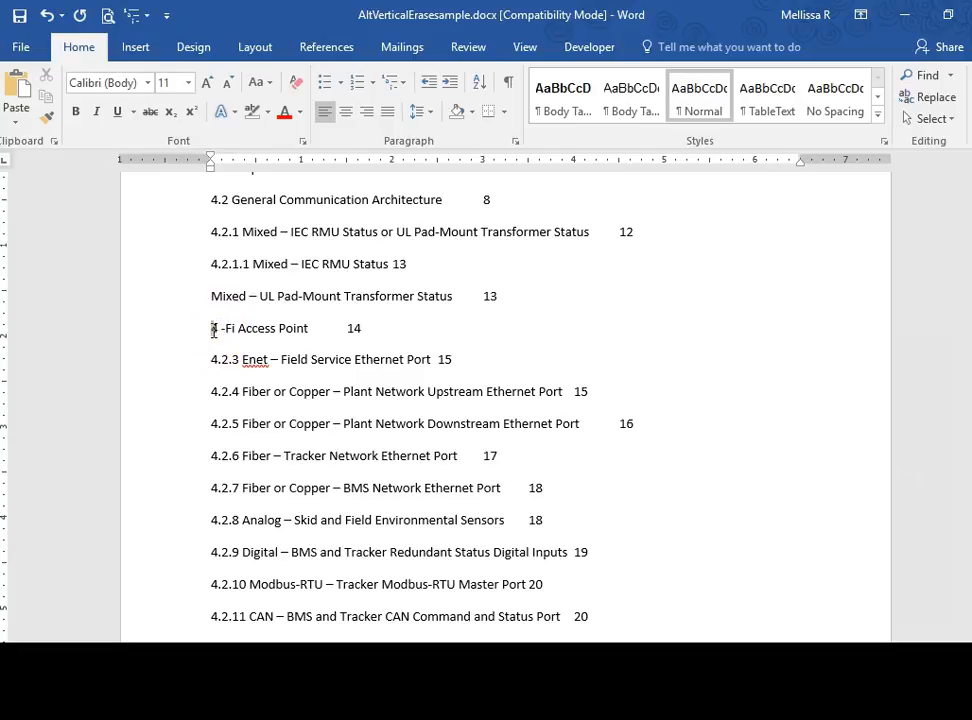
{"action": "key", "text": "ctrl+z"}
{"action": "key", "text": "ctrl+z"}
{"action": "key", "text": "ctrl+z"}
{"action": "key", "text": "ctrl+z"}
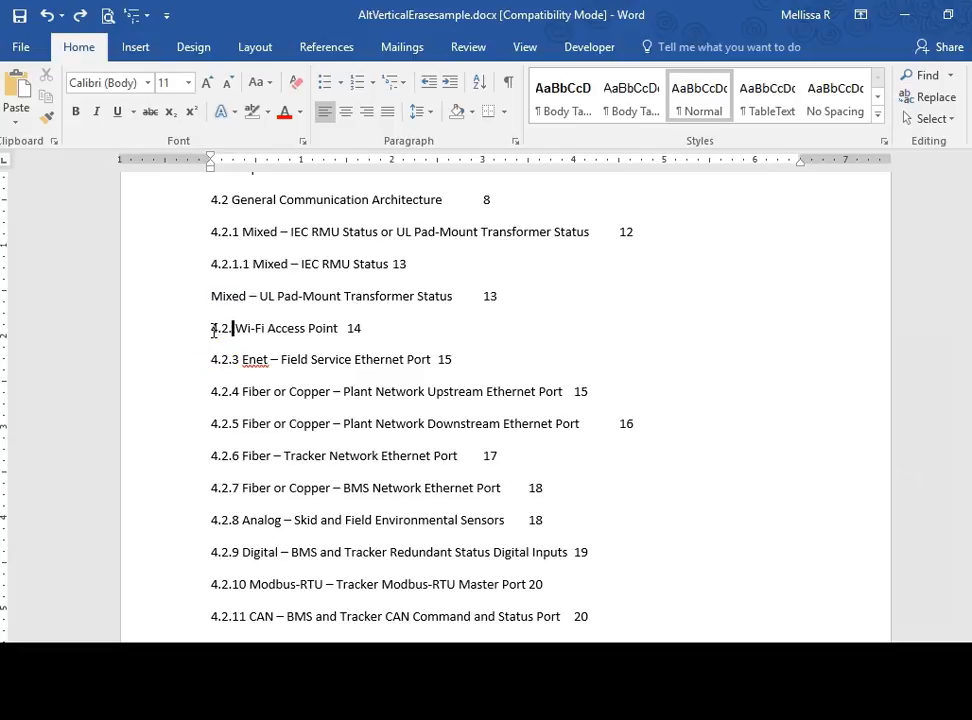
{"action": "key", "text": "ctrl+z"}
{"action": "key", "text": "ctrl+z"}
{"action": "key", "text": "ctrl+z"}
{"action": "key", "text": "ctrl+z"}
{"action": "key", "text": "ctrl+z"}
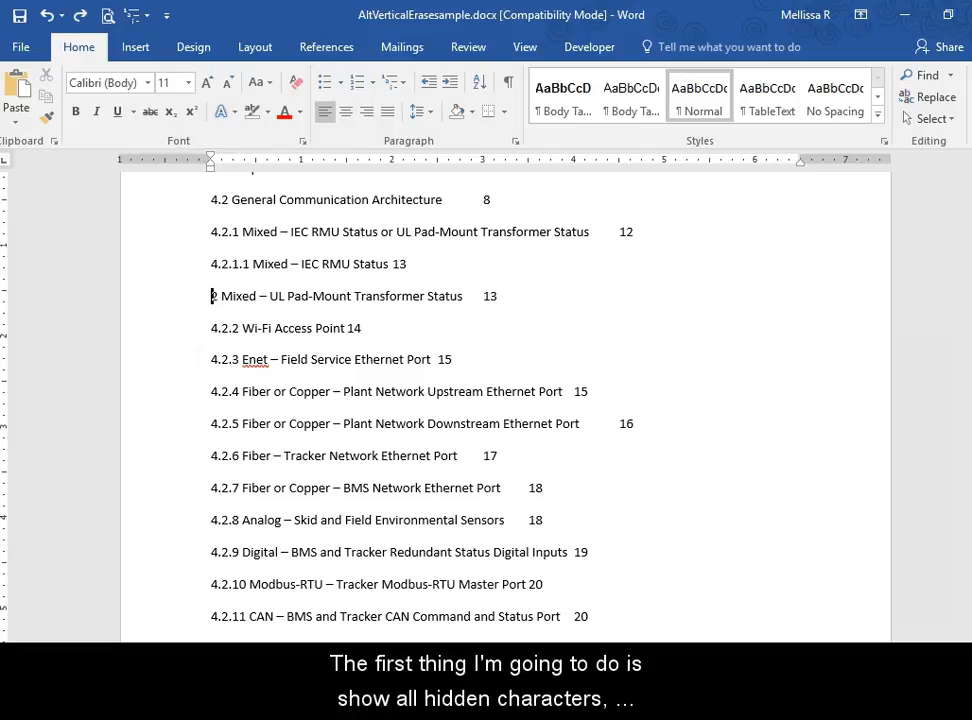
{"action": "key", "text": "ctrl+z"}
{"action": "key", "text": "ctrl+z"}
{"action": "key", "text": "ctrl+z"}
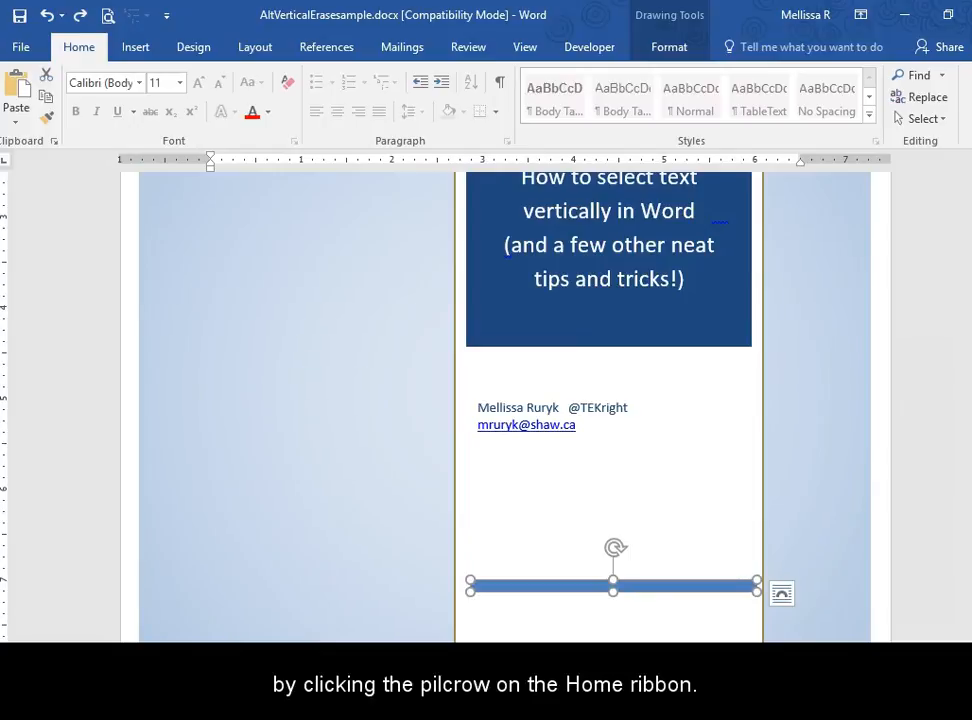
Step: Show all hidden formatting characters in the contents list
{"action": "scroll", "coordinate": [363, 606], "scroll_direction": "down", "scroll_amount": 10}
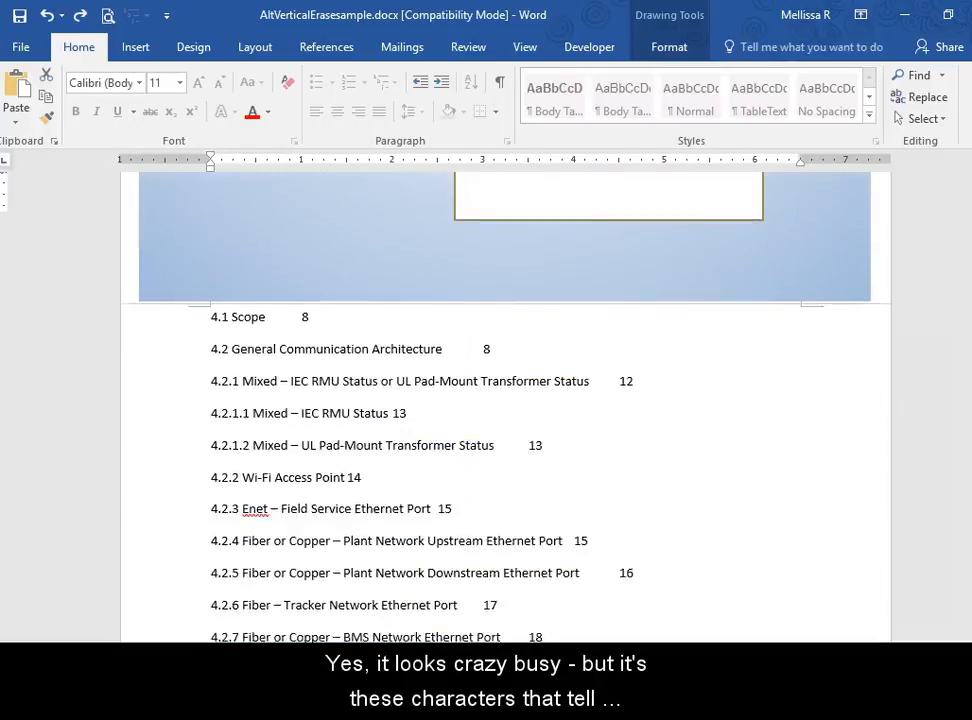
{"action": "left_click", "coordinate": [499, 81]}
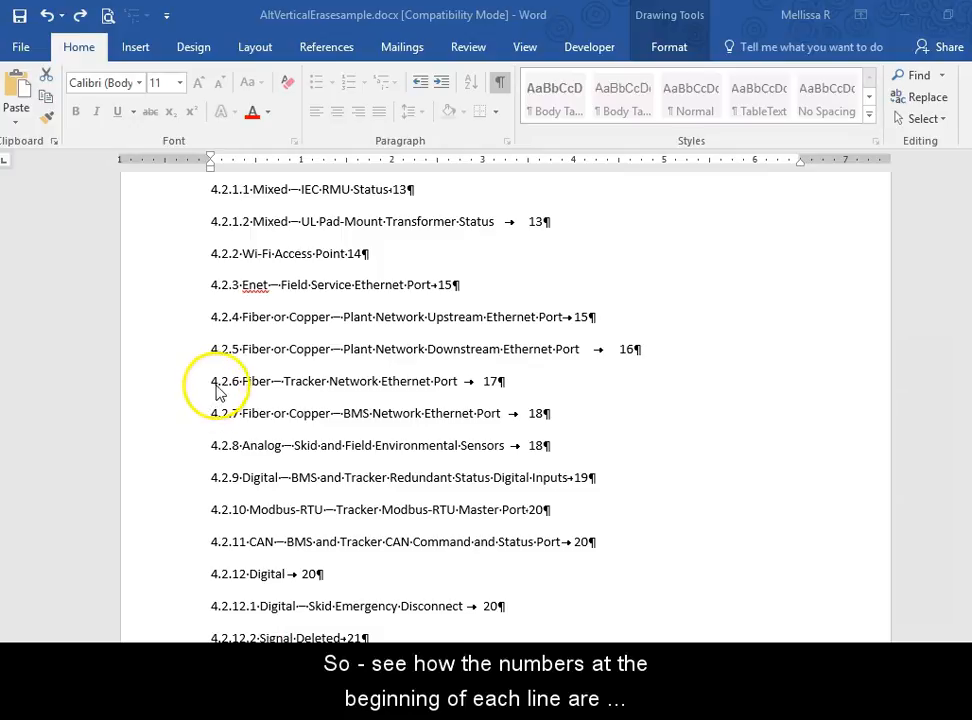
Step: Compare the numbering formats by selecting the leading numbers 4.2.6, 4.2.11 and 4.1 in turn
{"action": "left_click_drag", "start_coordinate": [239, 374], "coordinate": [211, 377]}
{"action": "left_click_drag", "start_coordinate": [246, 541], "coordinate": [205, 540]}
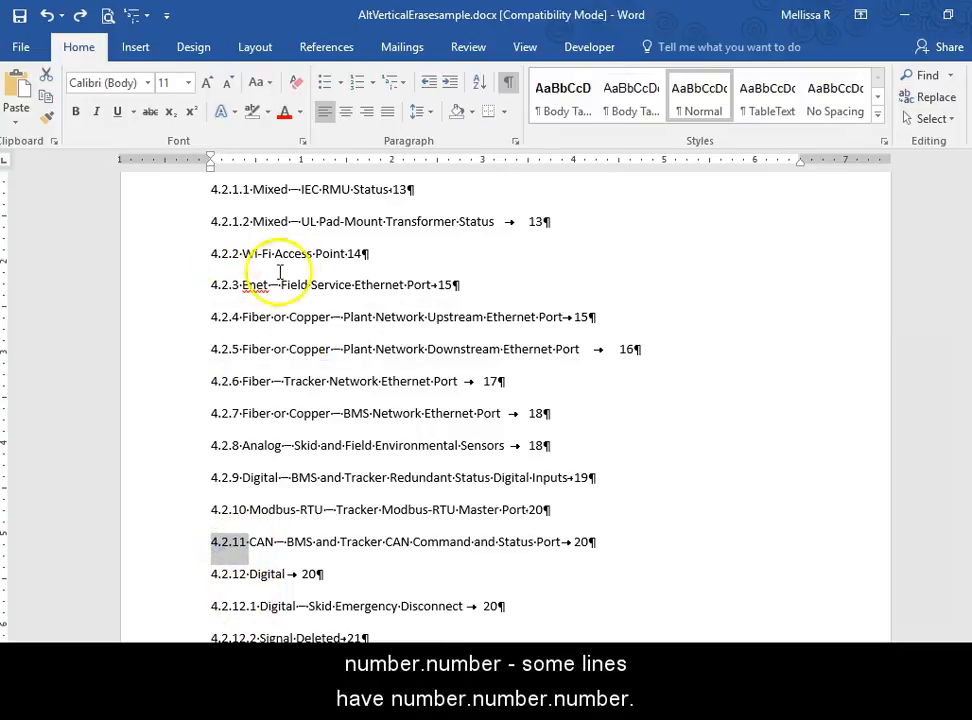
{"action": "scroll", "coordinate": [254, 271], "scroll_direction": "up", "scroll_amount": 3}
{"action": "left_click_drag", "start_coordinate": [232, 184], "coordinate": [205, 186]}
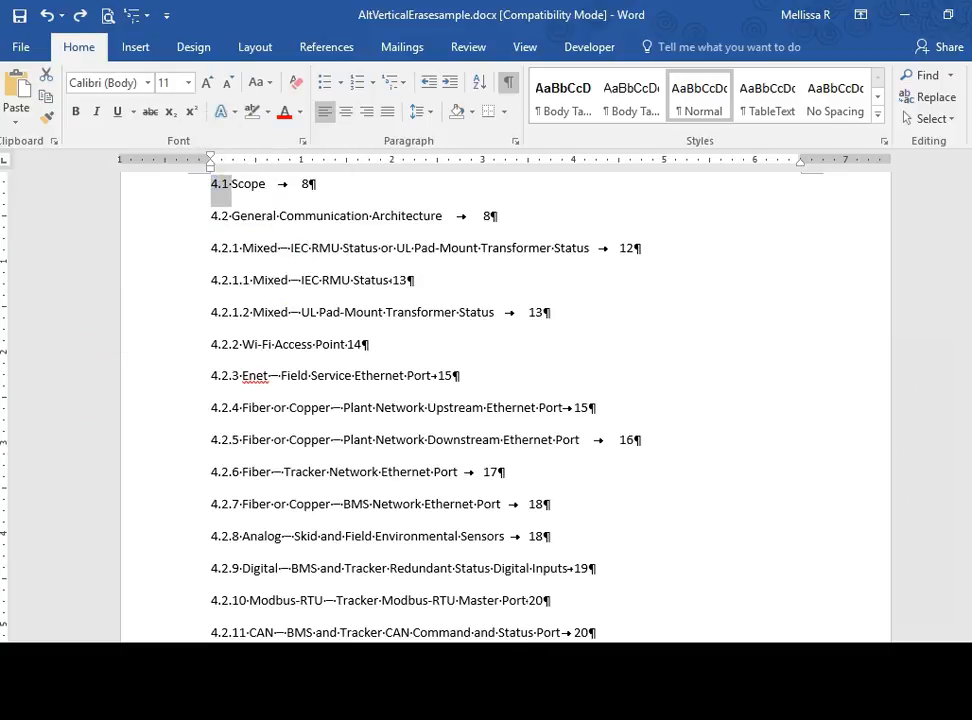
Step: Set up a wildcard find-and-replace that searches for any digit followed by a space, using [0-9] plus a space
{"action": "key", "text": "ctrl+h"}
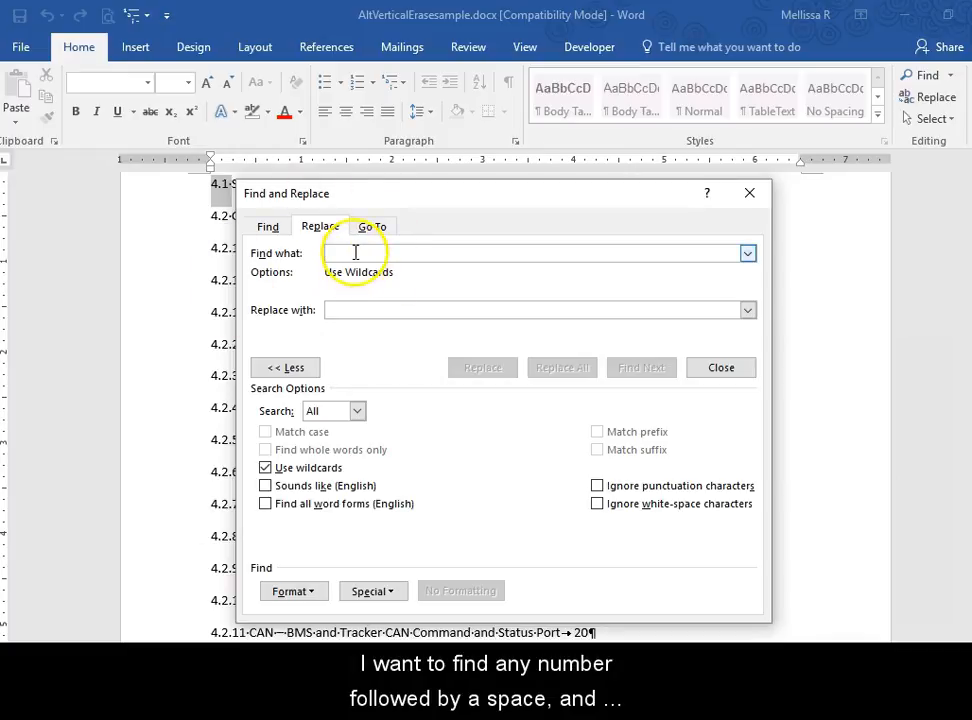
{"action": "left_click", "coordinate": [362, 590]}
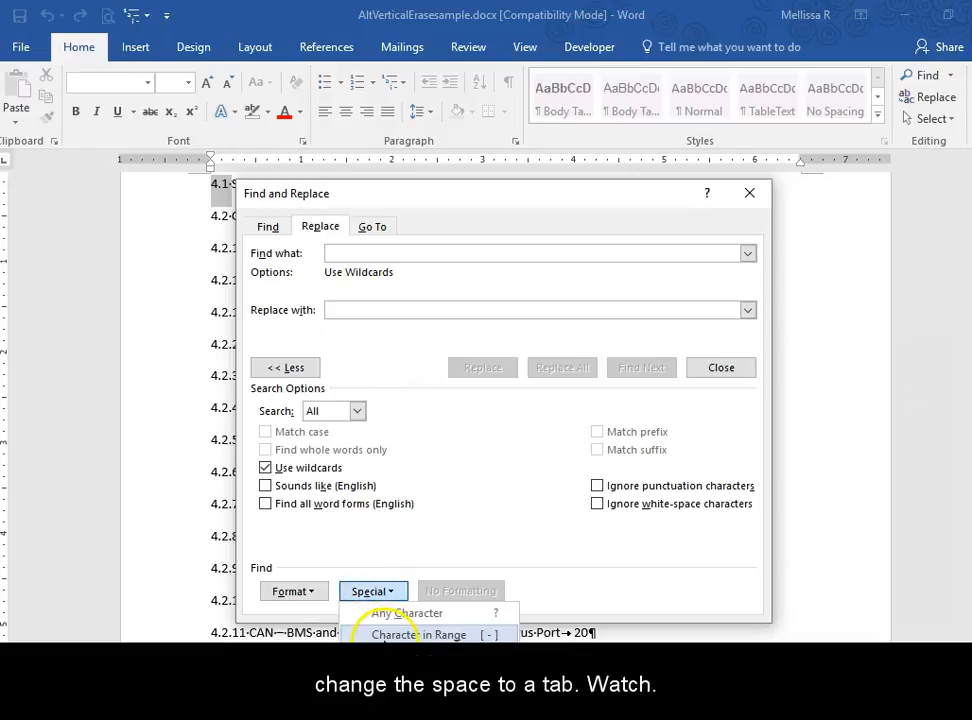
{"action": "left_click", "coordinate": [397, 632]}
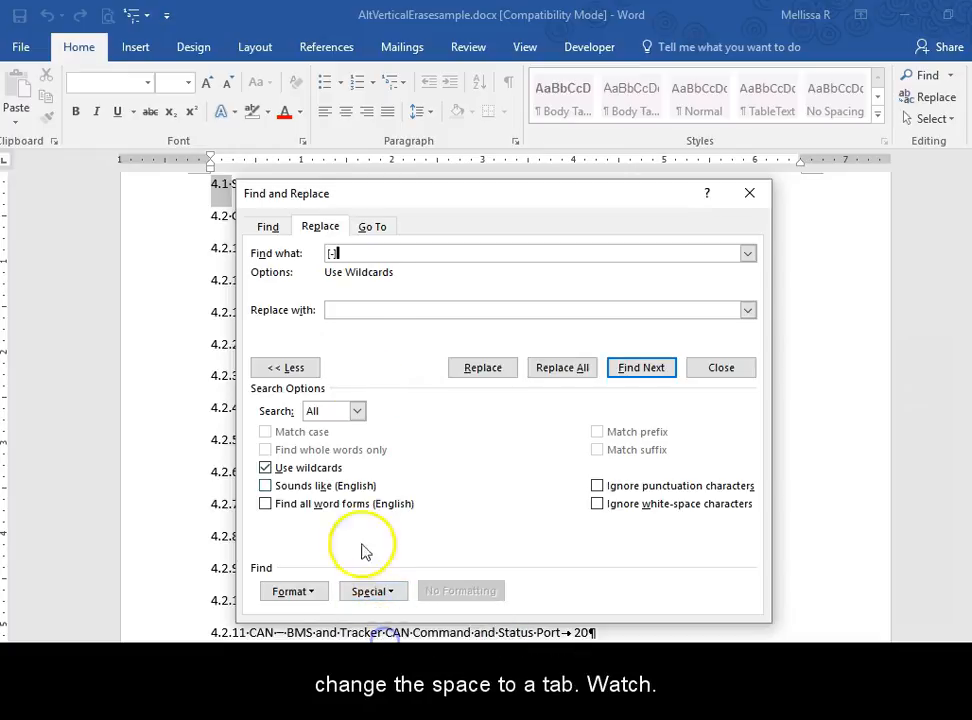
{"action": "left_click", "coordinate": [331, 253]}
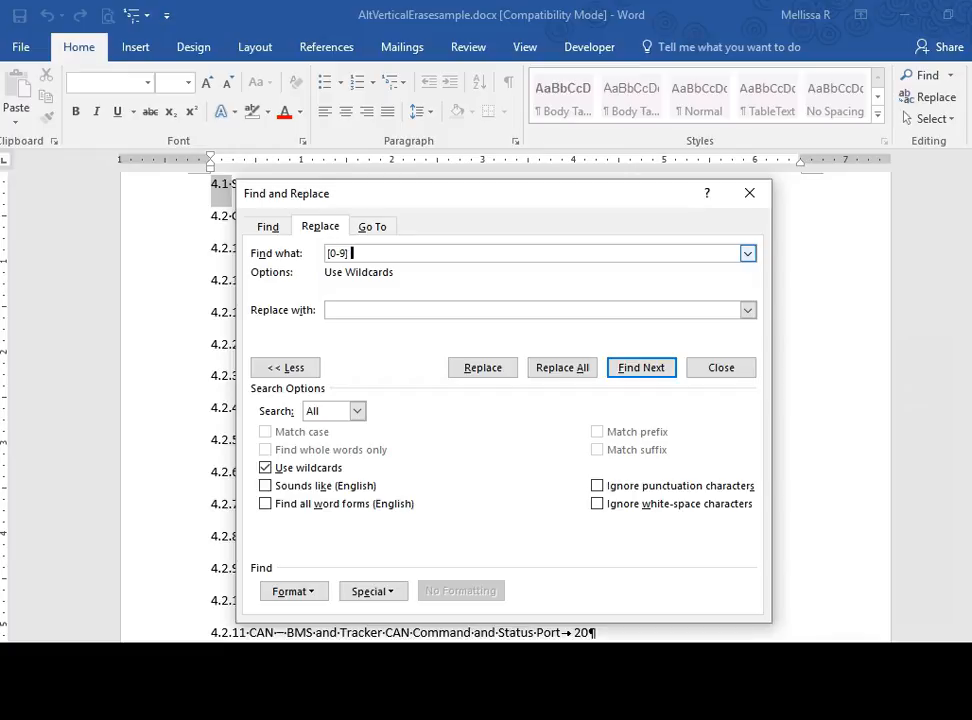
Step: Replace all matches in the document with a tab character, ^t, and dismiss the completion message
{"action": "left_click", "coordinate": [367, 309]}
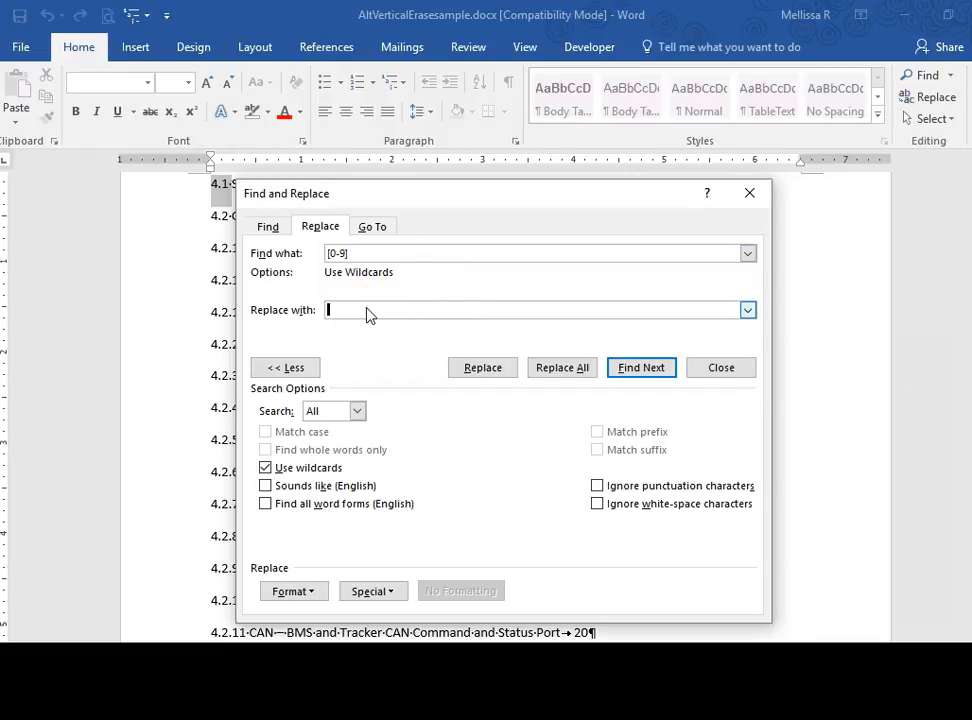
{"action": "type", "text": "t"}
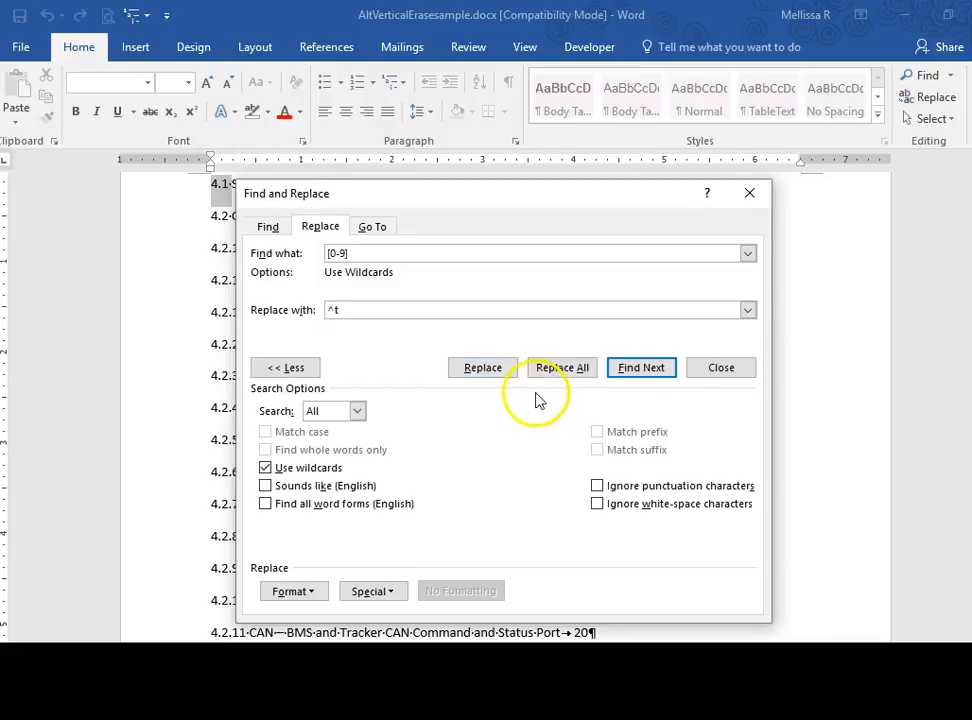
{"action": "left_click", "coordinate": [580, 368]}
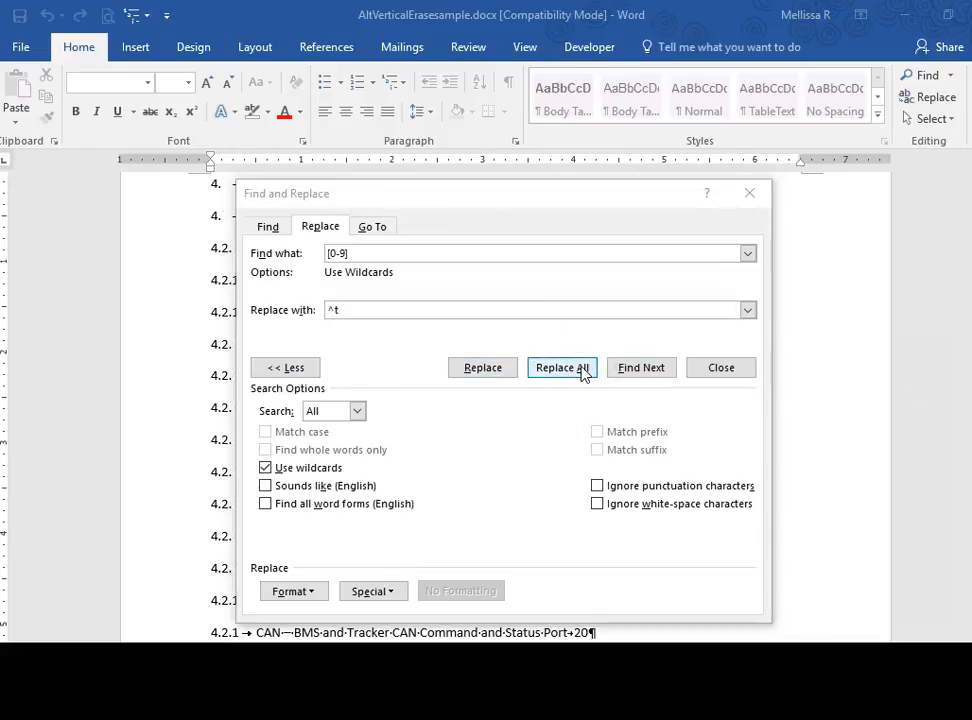
{"action": "left_click_drag", "start_coordinate": [386, 445], "coordinate": [365, 431]}
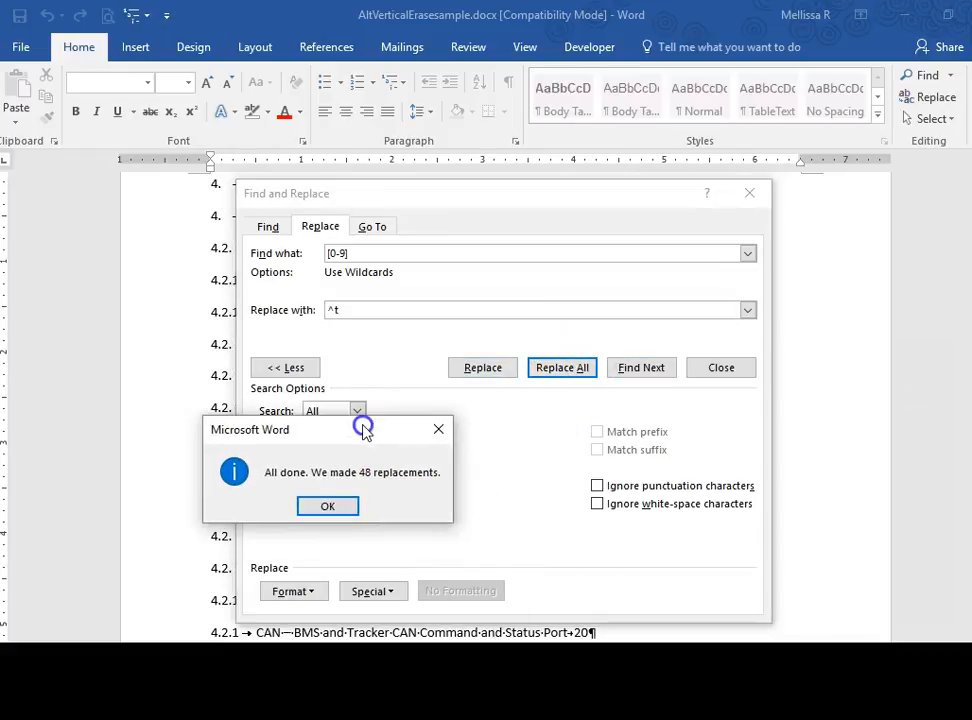
{"action": "left_click", "coordinate": [328, 507]}
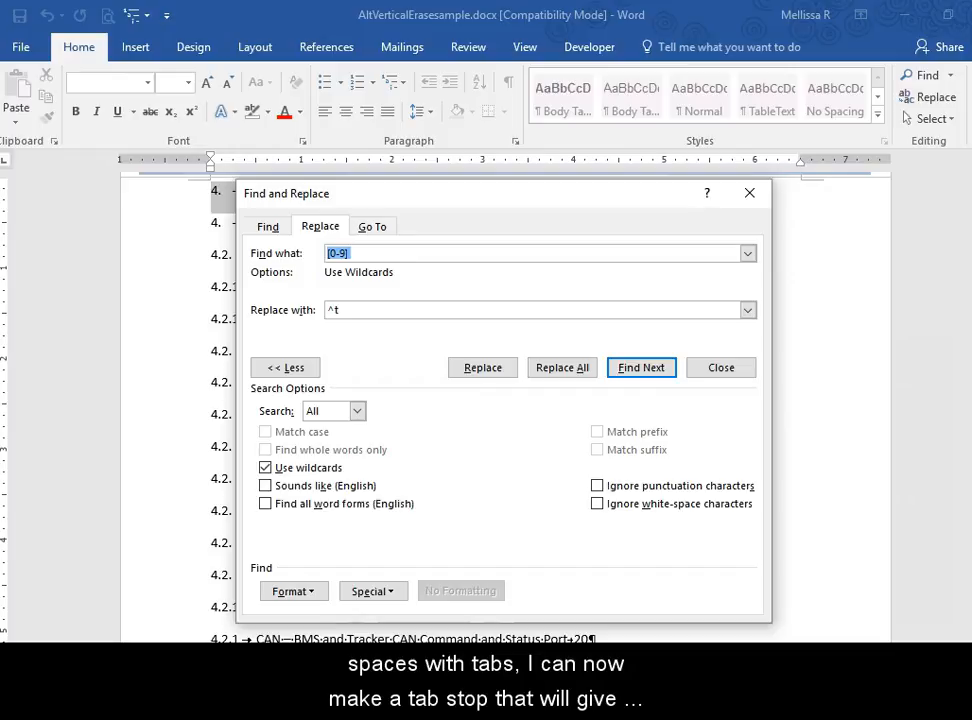
Step: Set a left tab stop at the ruler's 1 mark for the Scope line and for the entries below it
{"action": "left_click_drag", "start_coordinate": [533, 200], "coordinate": [575, 690]}
{"action": "left_click", "coordinate": [301, 161]}
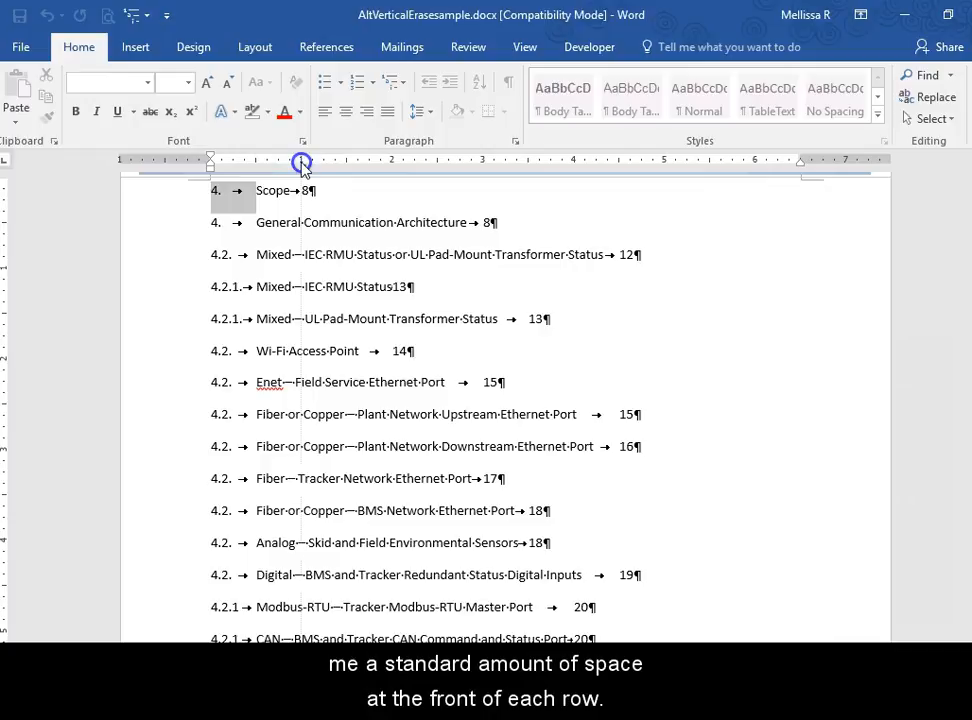
{"action": "left_click_drag", "start_coordinate": [180, 222], "coordinate": [180, 636]}
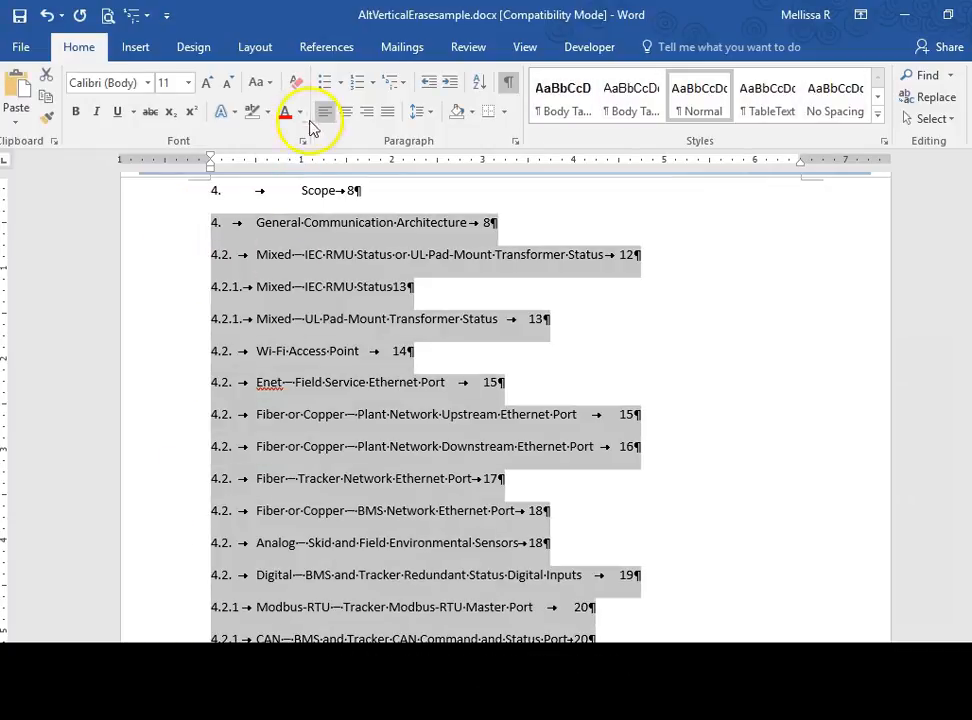
{"action": "left_click", "coordinate": [301, 160]}
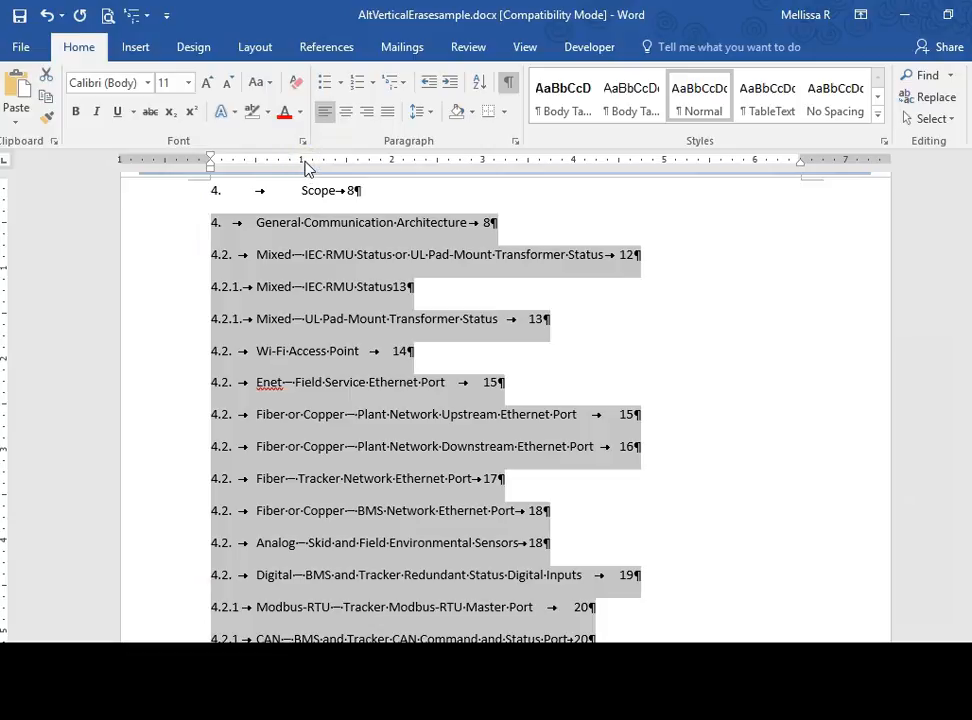
{"action": "left_click", "coordinate": [302, 160]}
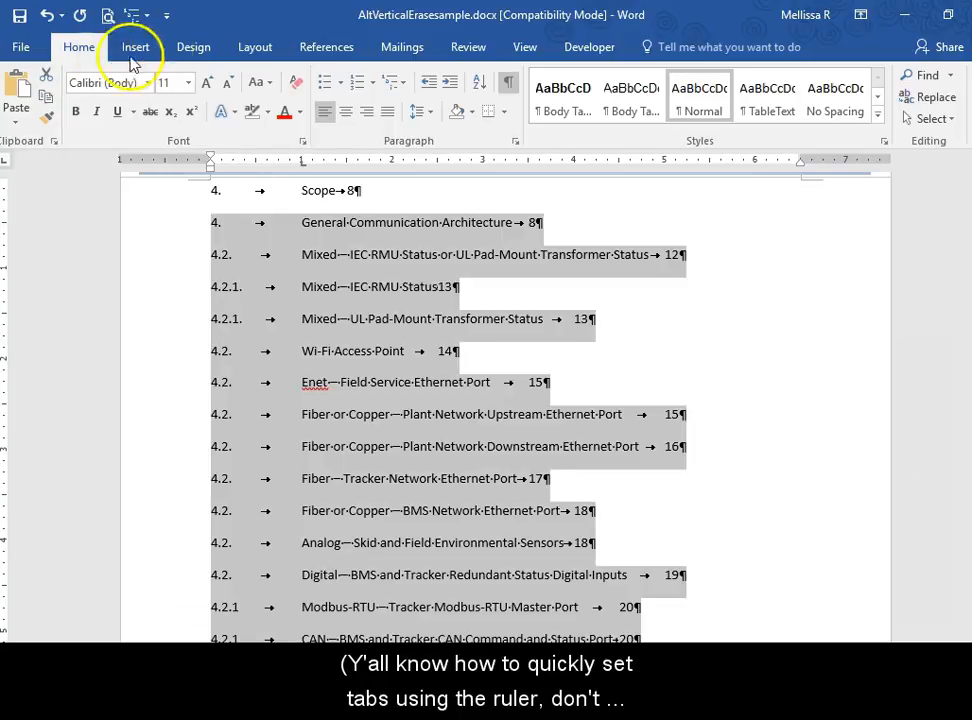
Step: Hide the ruler and show it again, and return to the main formatting commands
{"action": "left_click", "coordinate": [522, 47]}
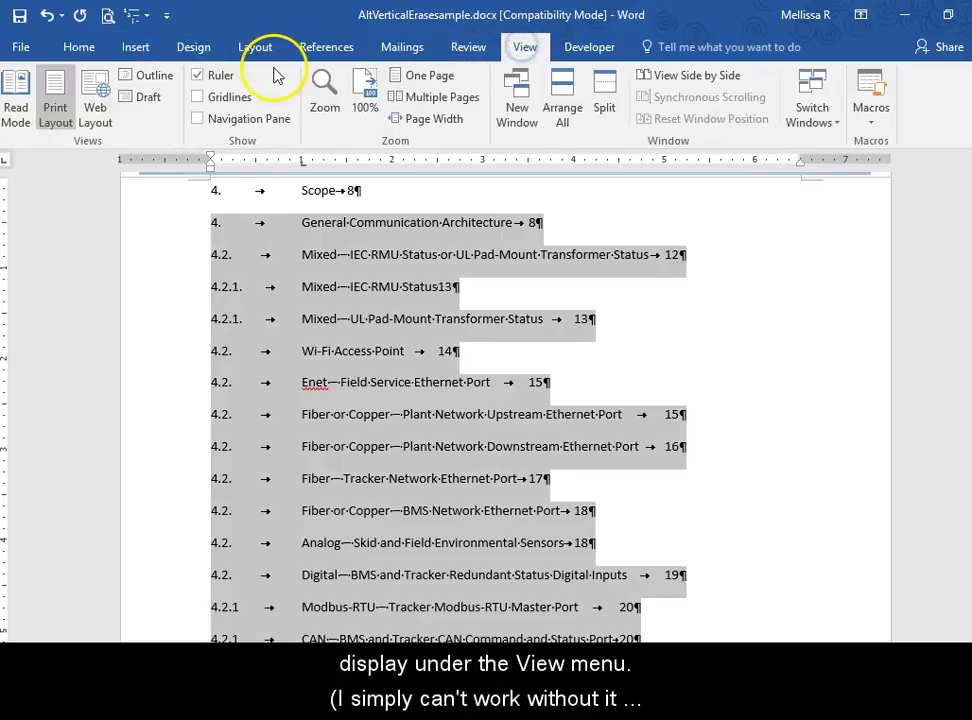
{"action": "left_click", "coordinate": [220, 75]}
{"action": "left_click", "coordinate": [220, 75]}
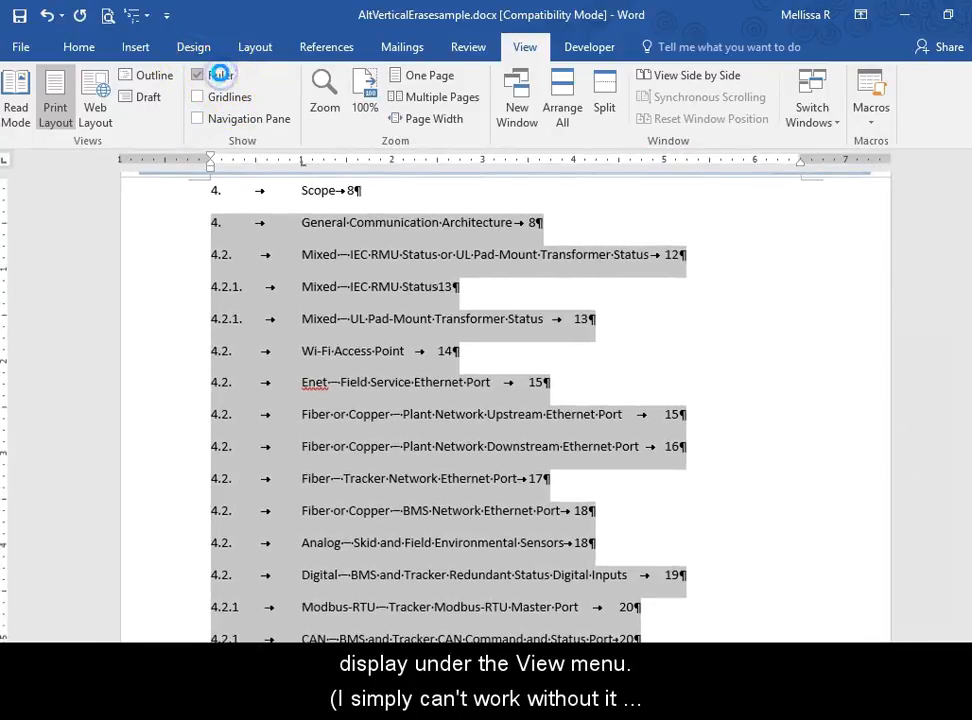
{"action": "left_click", "coordinate": [80, 47]}
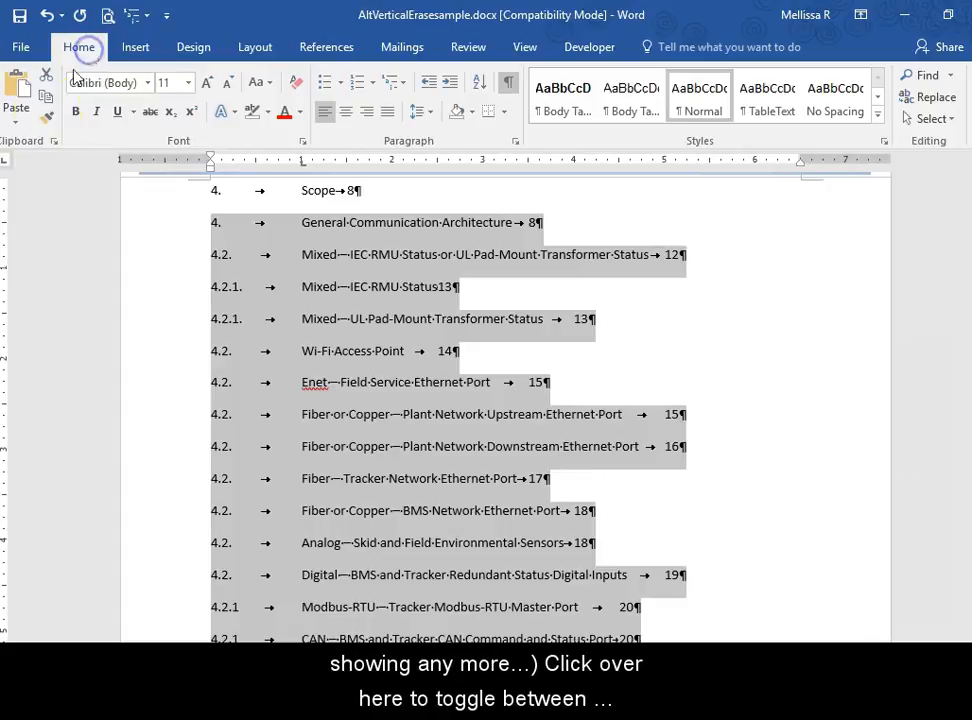
Step: Cycle through the available tab stop types on the ruler's tab selector until the left tab is active again
{"action": "left_click", "coordinate": [5, 164]}
{"action": "left_click", "coordinate": [6, 164]}
{"action": "left_click", "coordinate": [6, 165]}
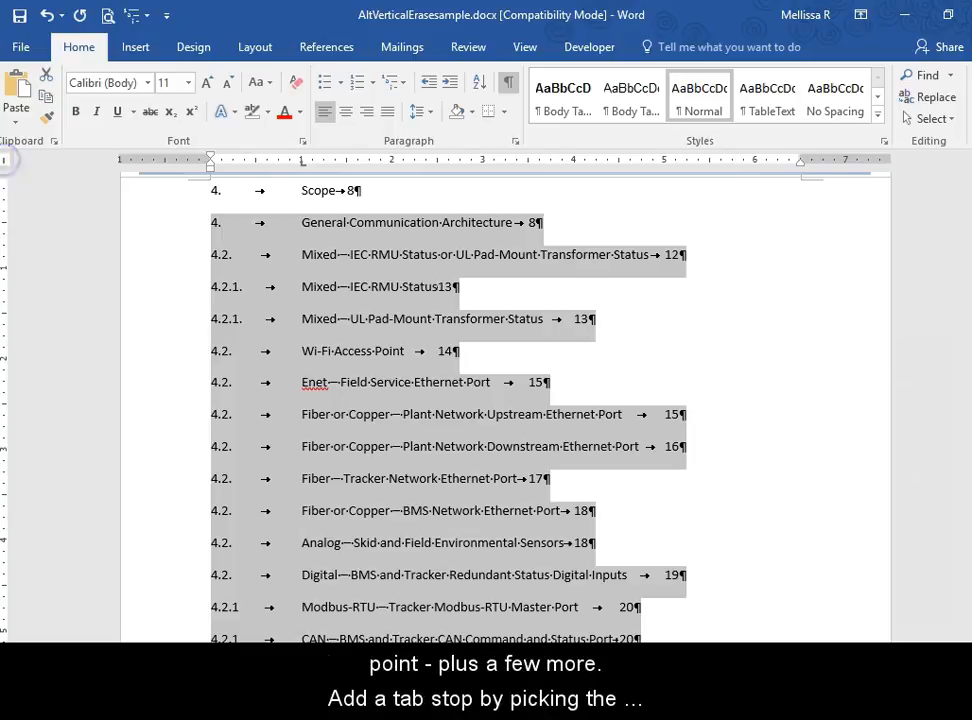
{"action": "left_click", "coordinate": [6, 165]}
{"action": "left_click", "coordinate": [7, 165]}
{"action": "left_click", "coordinate": [7, 166]}
{"action": "left_click", "coordinate": [7, 166]}
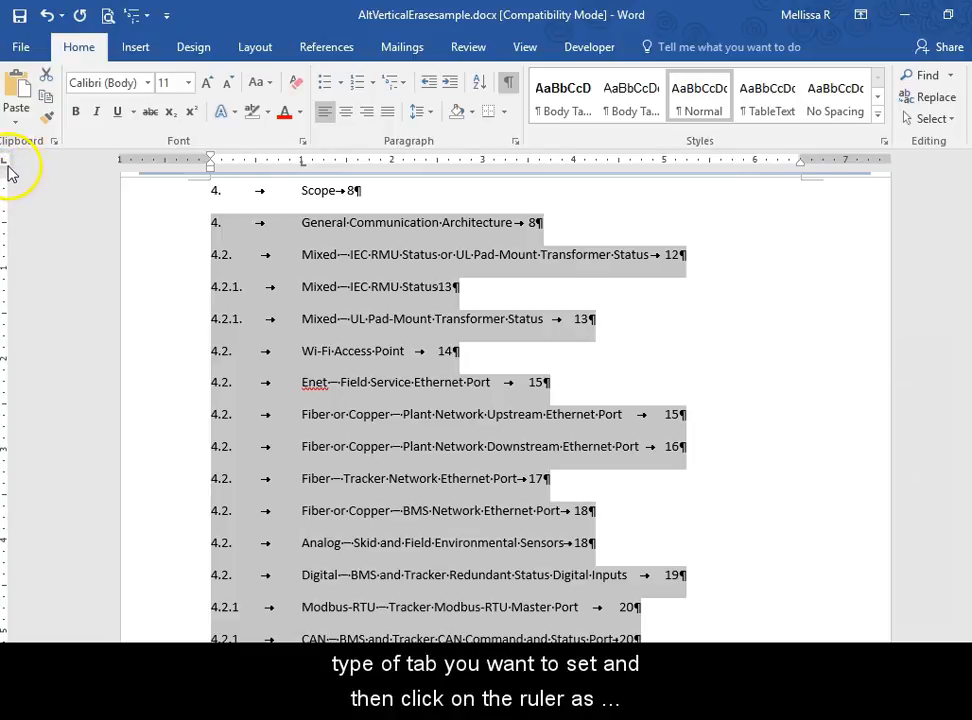
Step: Add a left tab stop at about 0.8 on the ruler for the selected entries and remove their tab stop at the 1 mark
{"action": "left_click", "coordinate": [283, 162]}
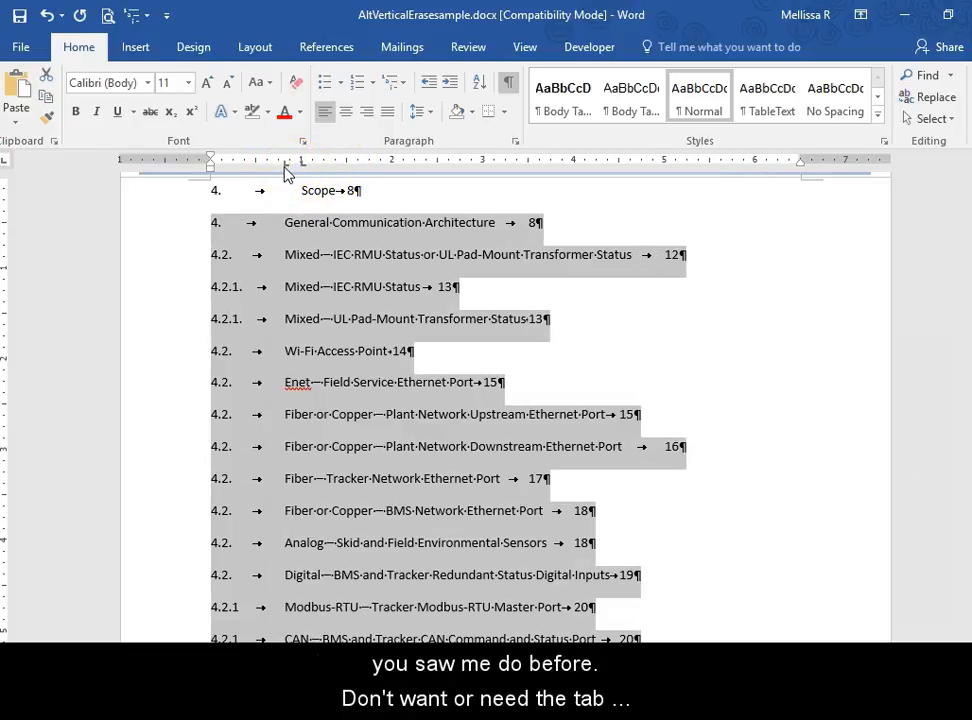
{"action": "left_click_drag", "start_coordinate": [283, 162], "coordinate": [340, 40]}
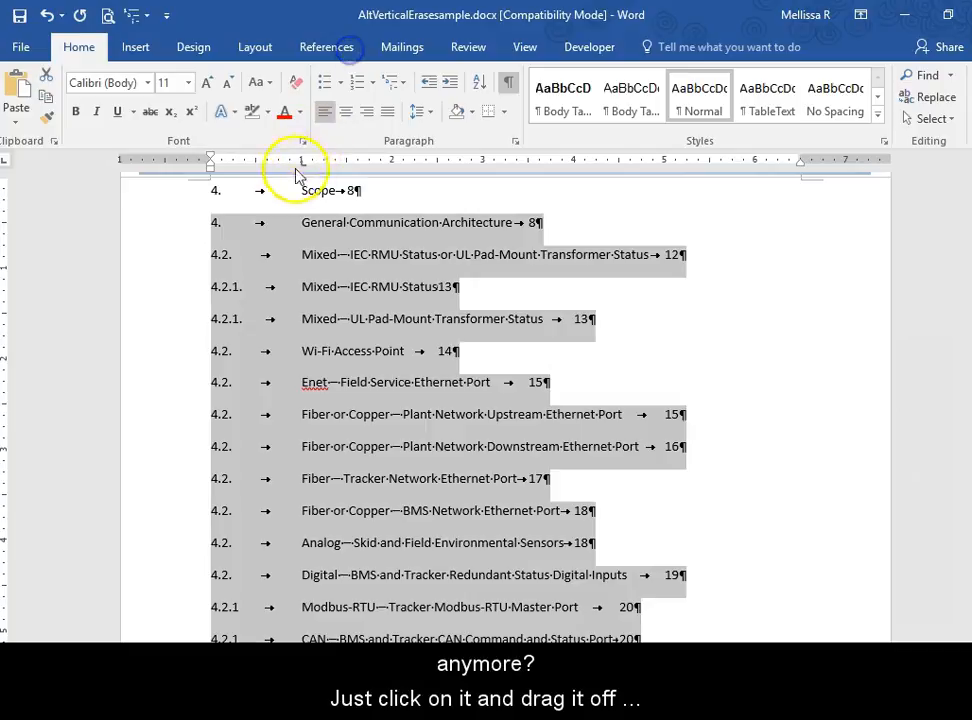
{"action": "left_click_drag", "start_coordinate": [302, 163], "coordinate": [370, 55]}
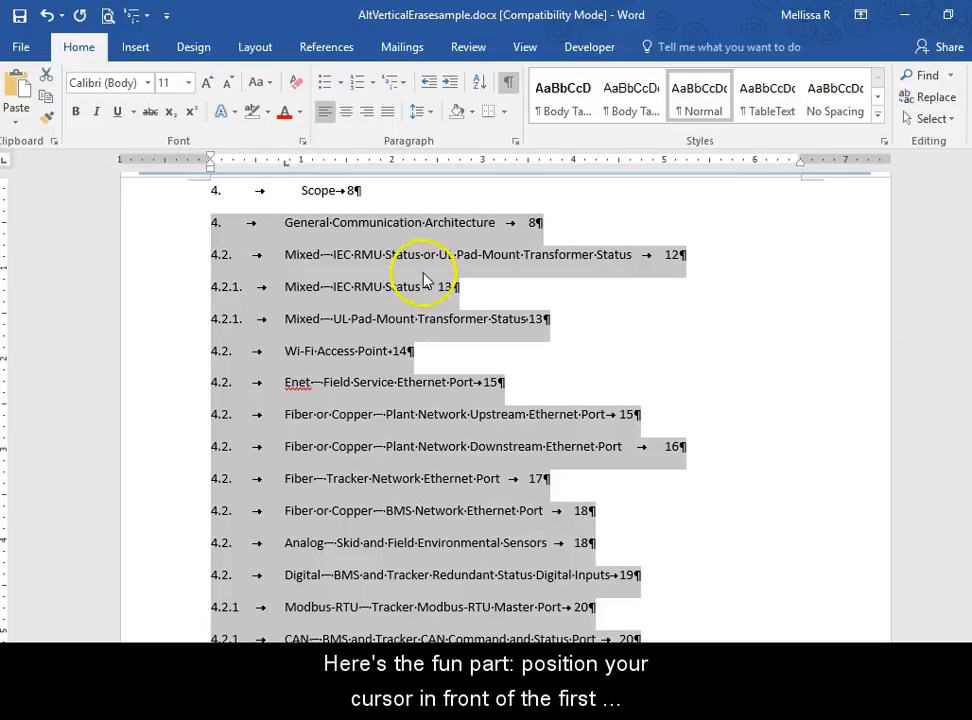
Step: Select the column of numbers and tab characters vertically from the Scope line down through the contents list and delete it
{"action": "left_click", "coordinate": [211, 190]}
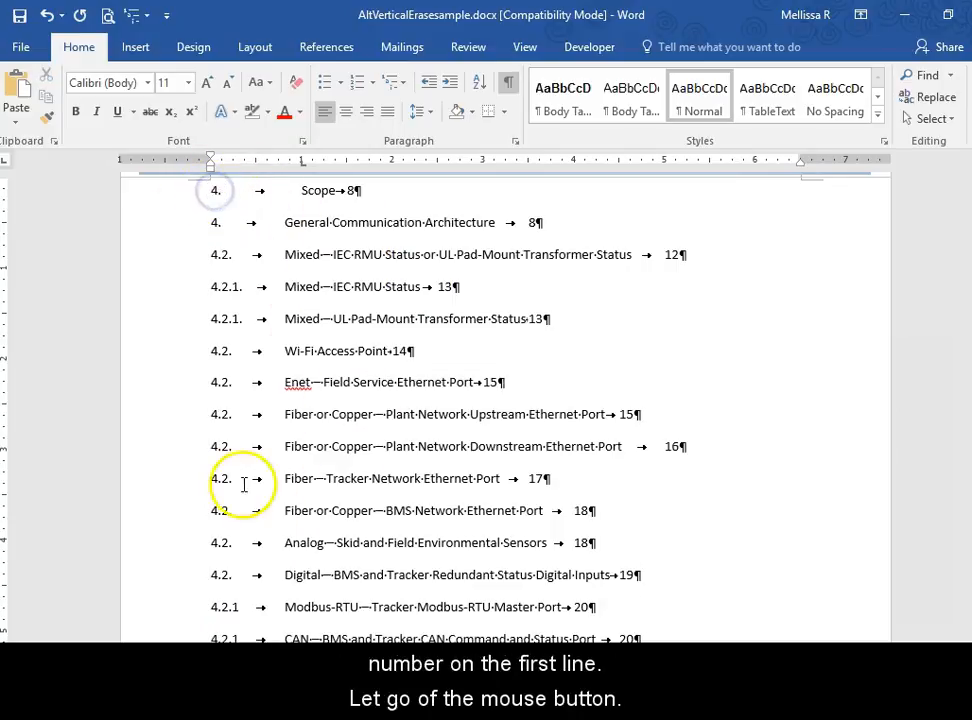
{"action": "left_click", "coordinate": [212, 189]}
{"action": "left_click_drag", "start_coordinate": [212, 189], "coordinate": [258, 633]}
{"action": "left_click_drag", "start_coordinate": [264, 640], "coordinate": [283, 640]}
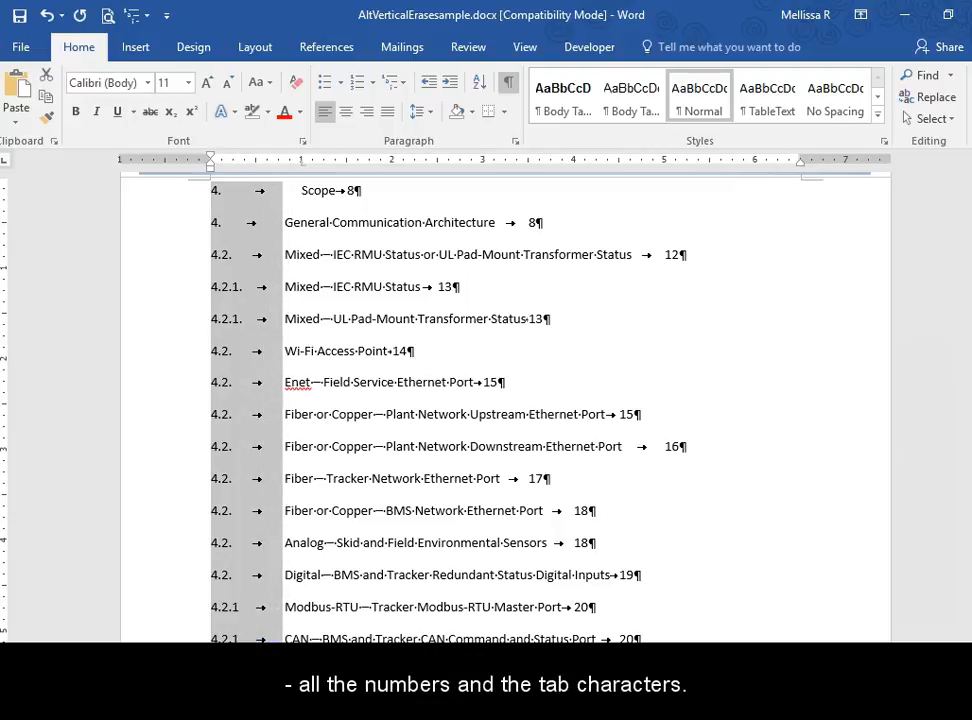
{"action": "key", "text": "Delete"}
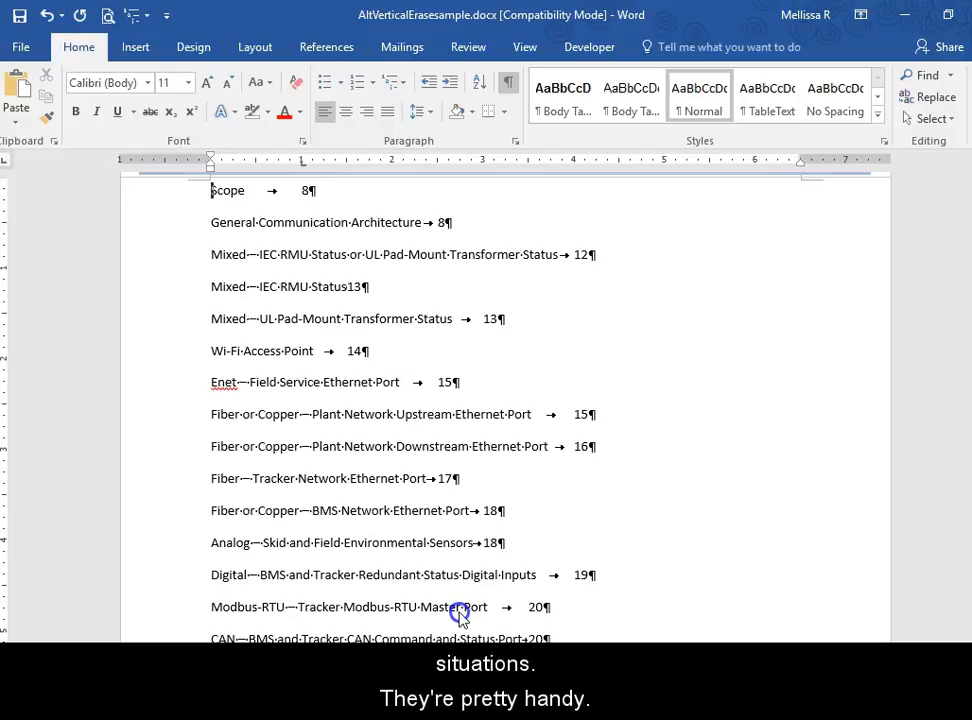
Step: Set up a wildcard find-and-replace that searches for [0-9]^t with an empty replacement, and check the special characters available
{"action": "scroll", "coordinate": [458, 614], "scroll_direction": "down", "scroll_amount": 1}
{"action": "key", "text": "ctrl+h"}
{"action": "left_click_drag", "start_coordinate": [419, 405], "coordinate": [443, 200]}
{"action": "left_click", "coordinate": [328, 246]}
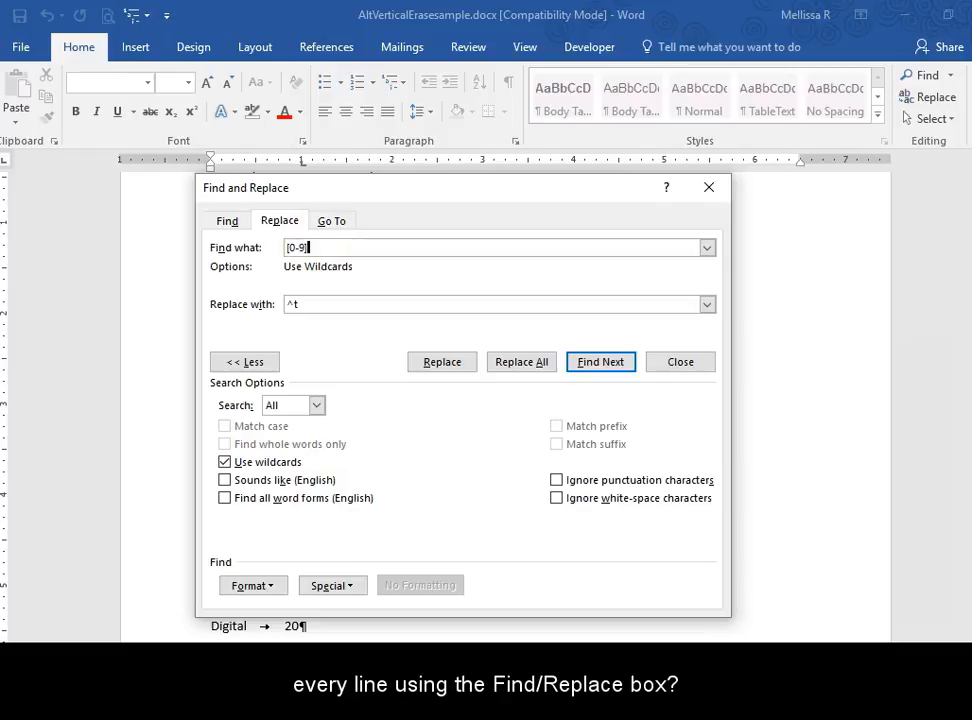
{"action": "type", "text": "^t"}
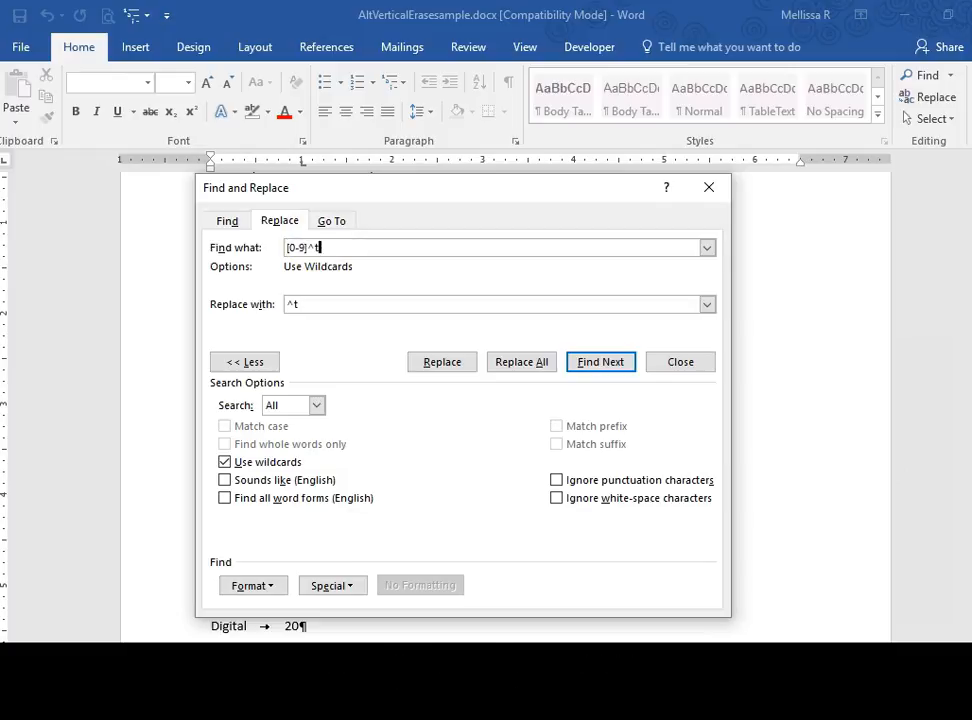
{"action": "left_click_drag", "start_coordinate": [310, 302], "coordinate": [267, 315]}
{"action": "key", "text": "BackSpace"}
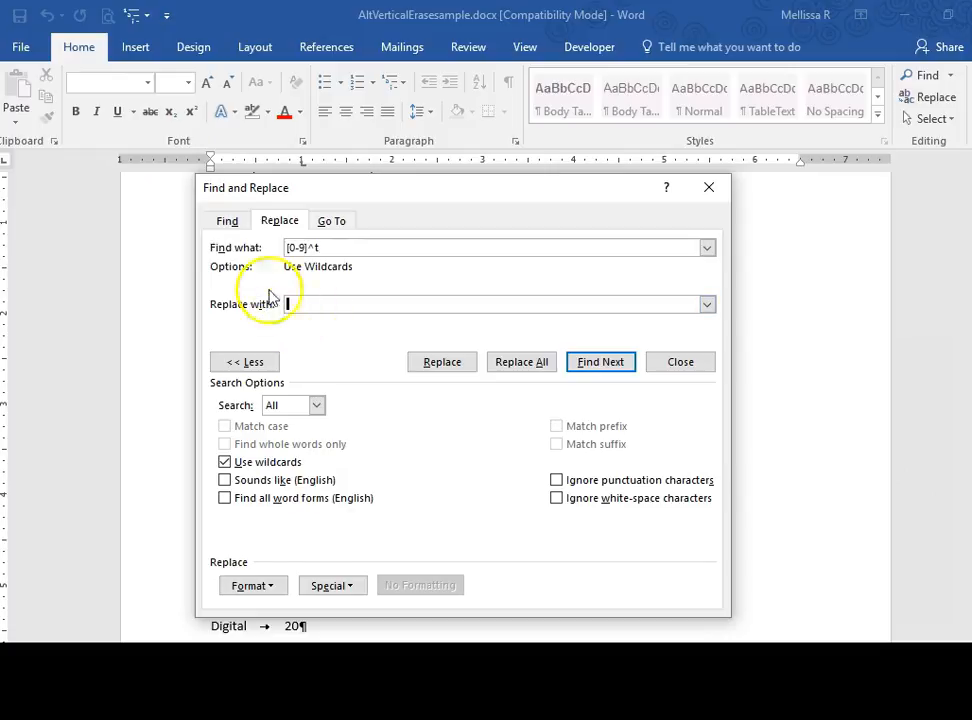
{"action": "left_click", "coordinate": [288, 247]}
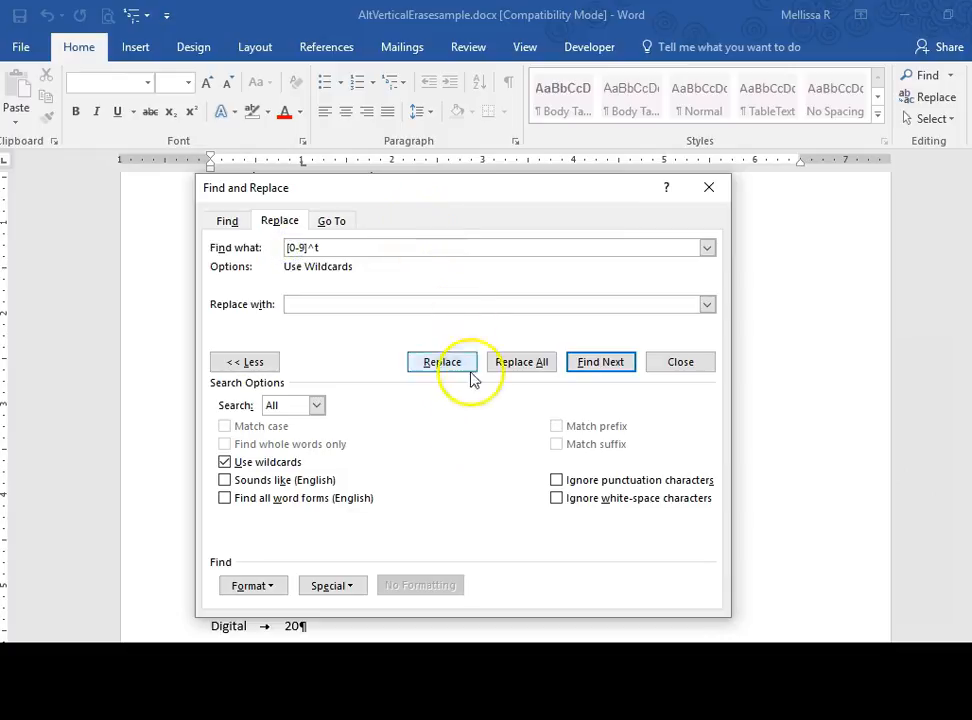
{"action": "left_click", "coordinate": [332, 585]}
{"action": "key", "text": "Escape"}
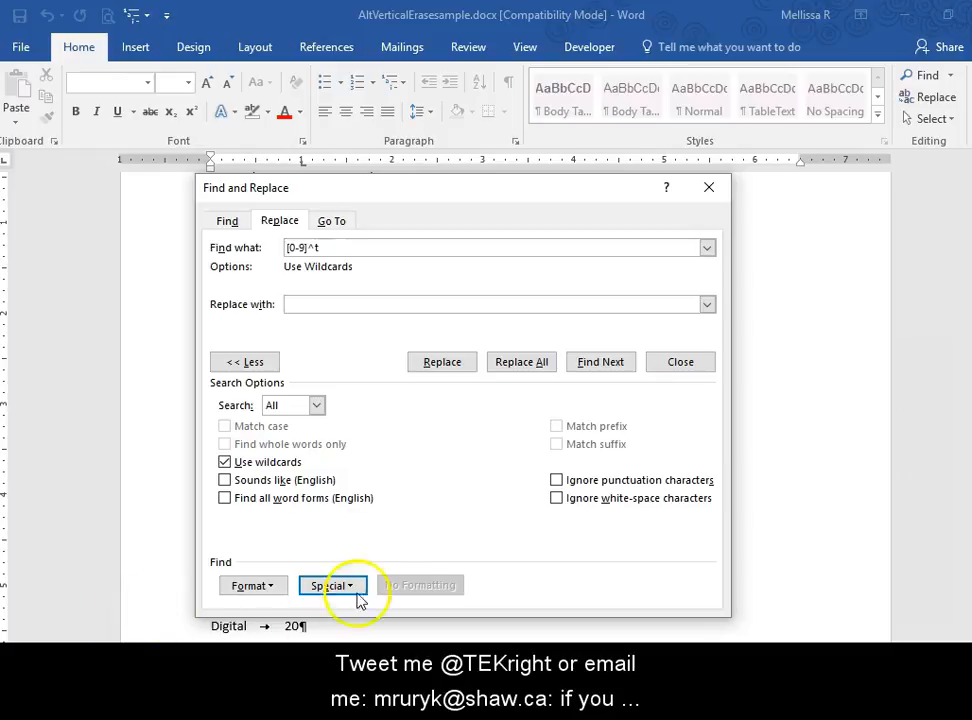
Step: Close the find-and-replace dialog without replacing anything, return to the cover page and hide the formatting marks
{"action": "scroll", "coordinate": [858, 239], "scroll_direction": "up", "scroll_amount": 8}
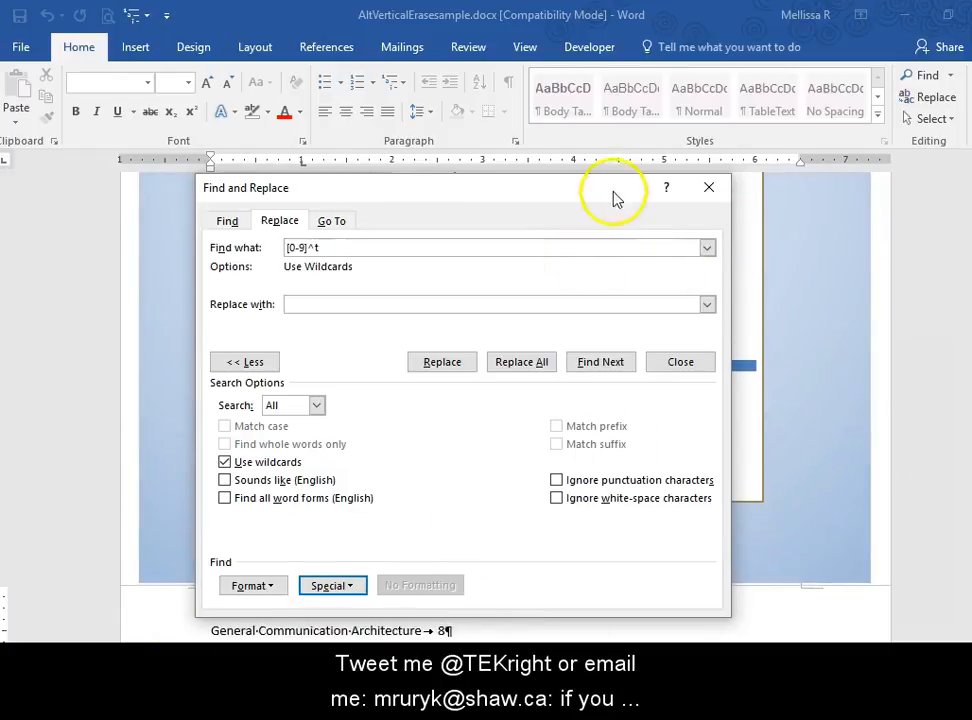
{"action": "left_click", "coordinate": [709, 188]}
{"action": "scroll", "coordinate": [692, 347], "scroll_direction": "up", "scroll_amount": 5}
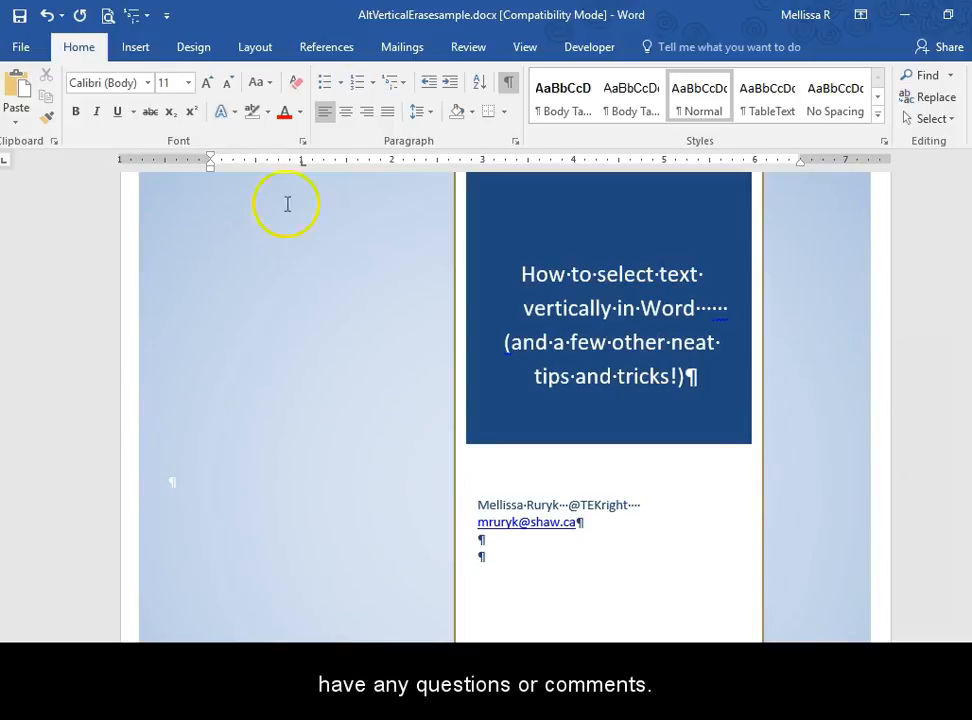
{"action": "left_click", "coordinate": [507, 84]}
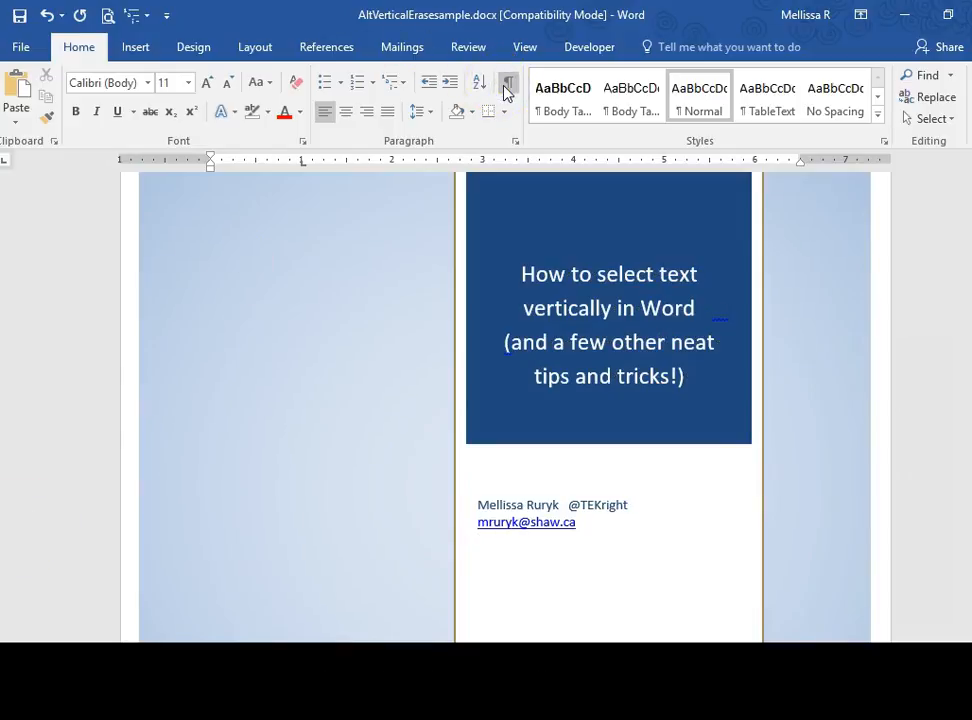